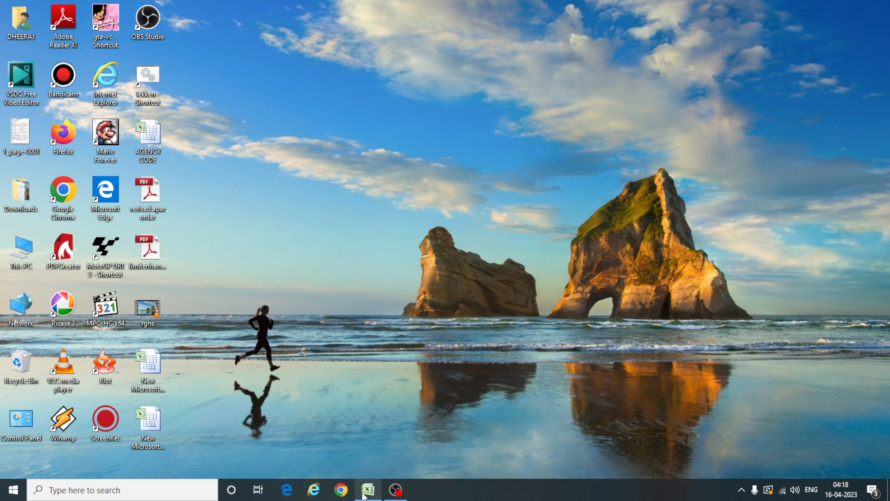
# Step: Switch to the open Excel worksheet and review the headings of the ADD, SUBTRACT, MULTIPLY and DIVIDE tables
pyautogui.moveTo(362, 492)
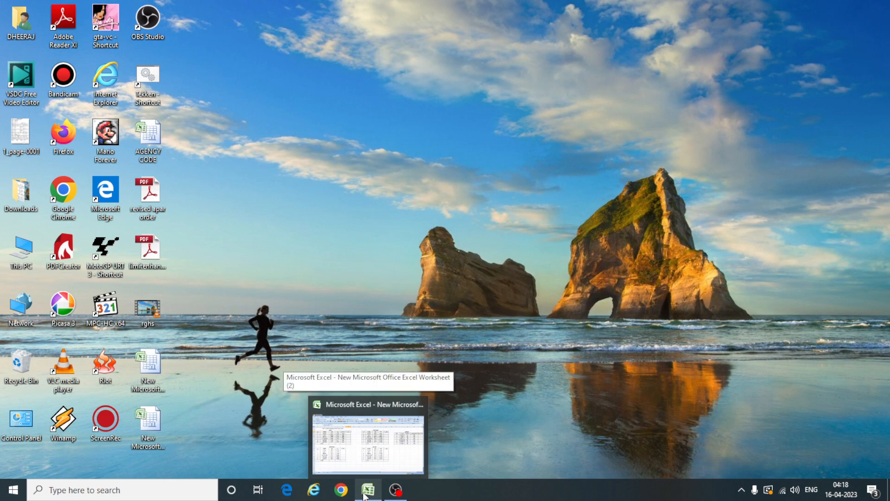
pyautogui.click(365, 495)
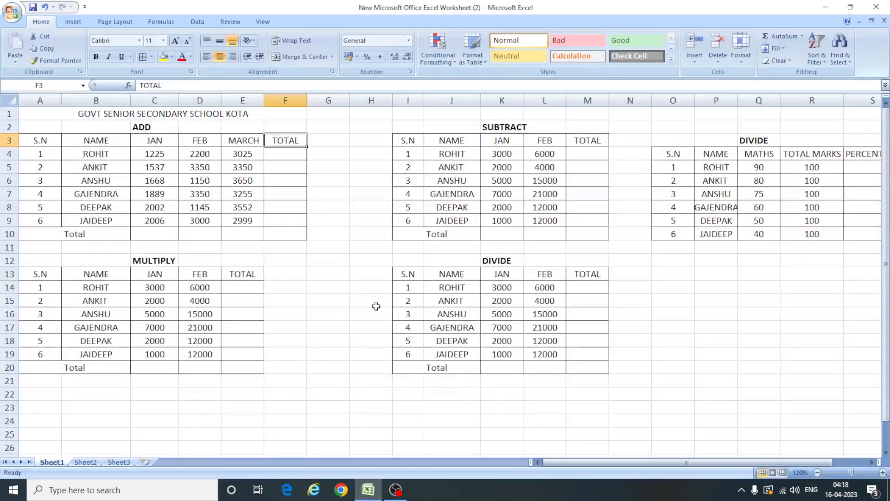
pyautogui.click(150, 127)
pyautogui.click(500, 131)
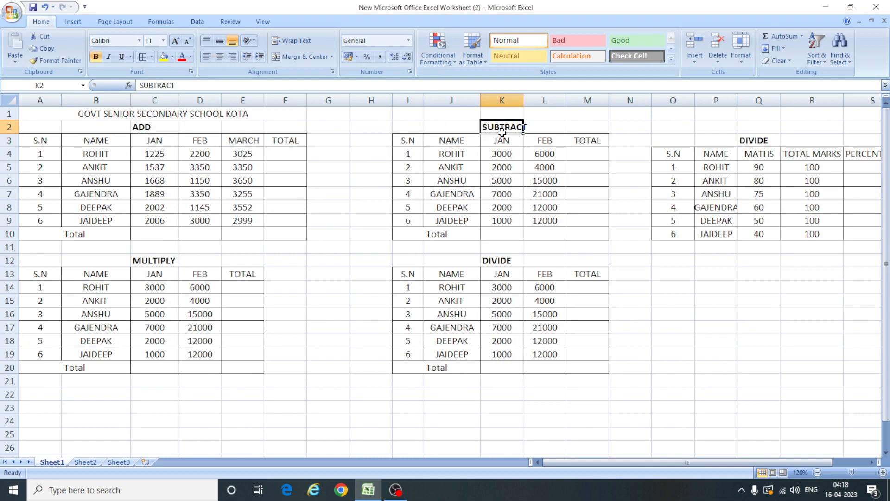
pyautogui.click(762, 144)
pyautogui.click(176, 272)
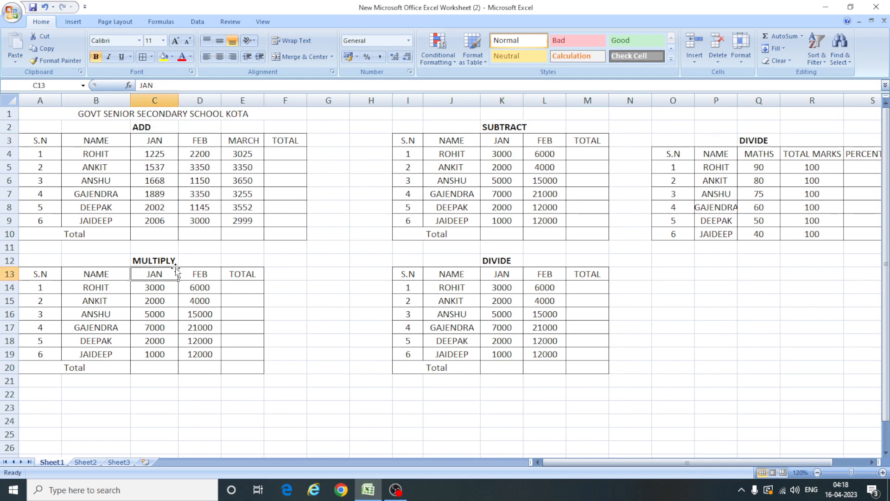
pyautogui.click(499, 263)
# Step: Change the heading in Q3, above the maths marks table, to PERCENTAGE
pyautogui.click(765, 139)
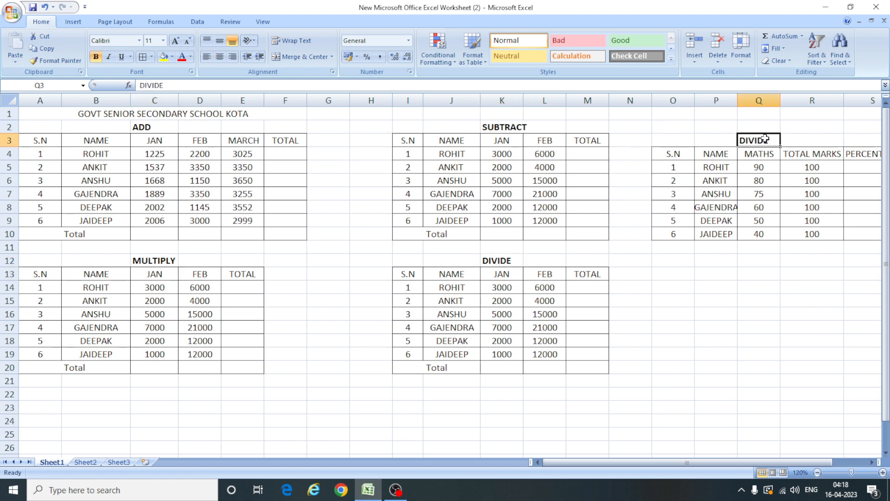
pyautogui.write('PERCENTAGE')
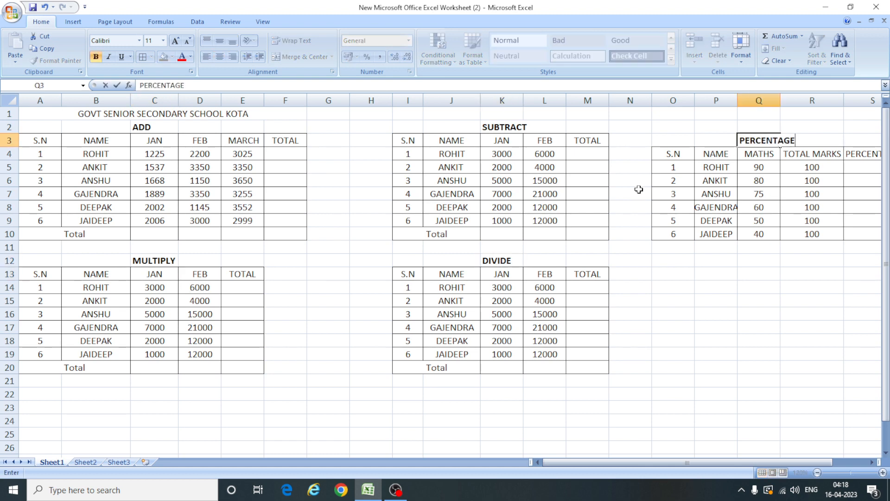
pyautogui.click(717, 275)
pyautogui.click(811, 179)
pyautogui.click(786, 153)
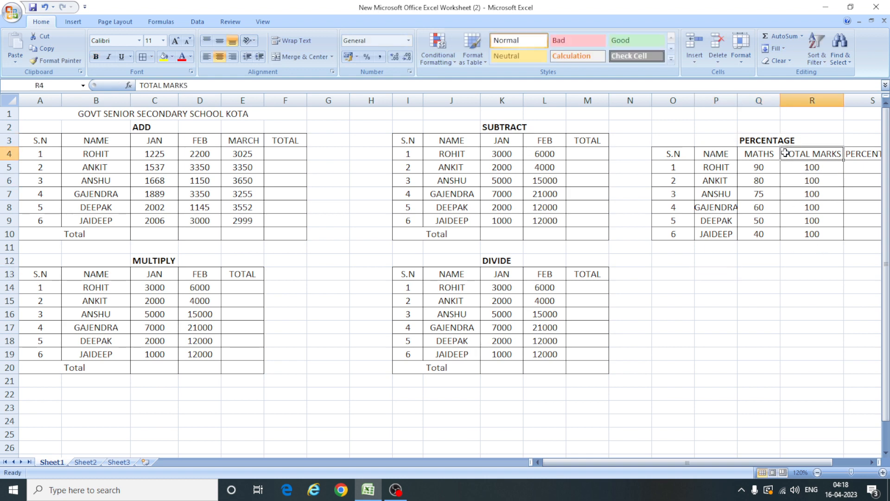
# Step: Examine the first student's JAN, FEB and MARCH values and the TOTAL column in the ADD table
pyautogui.click(152, 128)
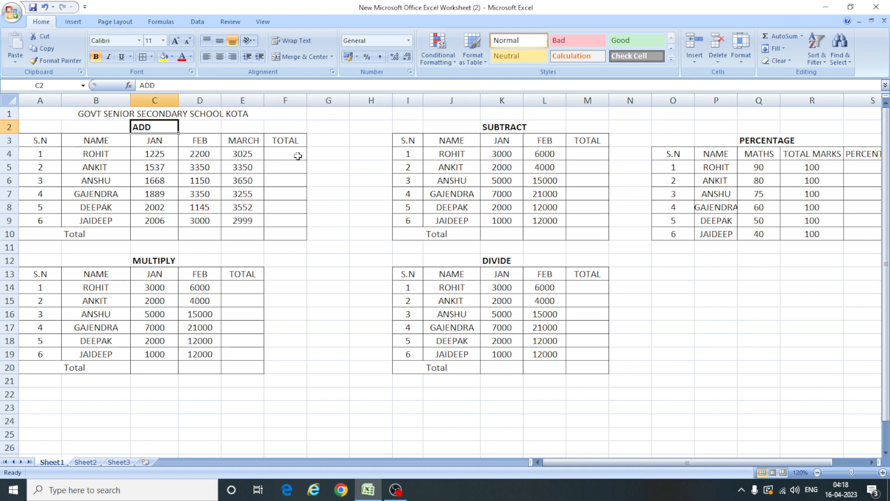
pyautogui.click(158, 157)
pyautogui.click(203, 153)
pyautogui.click(246, 154)
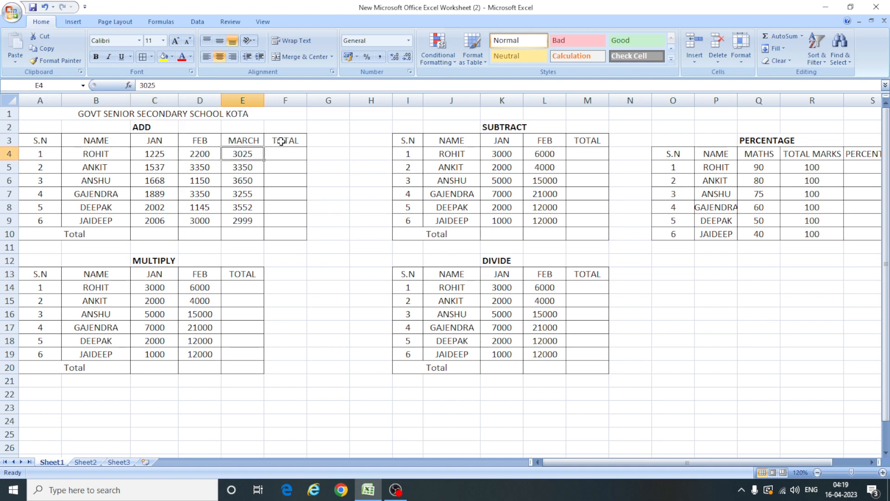
pyautogui.click(282, 141)
pyautogui.click(338, 151)
pyautogui.click(285, 140)
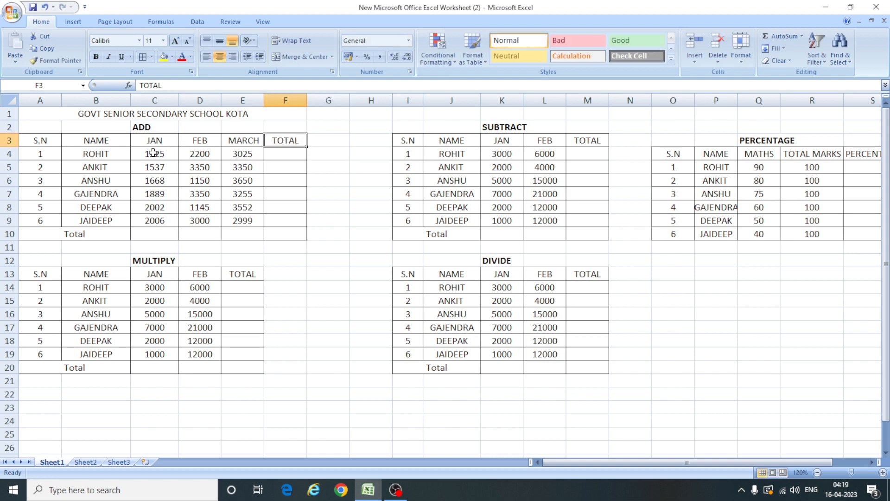
pyautogui.click(291, 157)
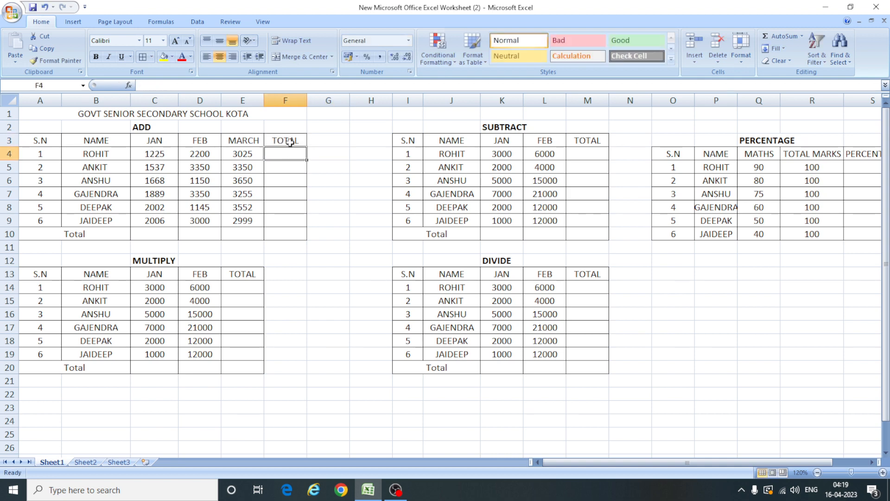
pyautogui.click(290, 142)
pyautogui.click(181, 154)
pyautogui.click(229, 158)
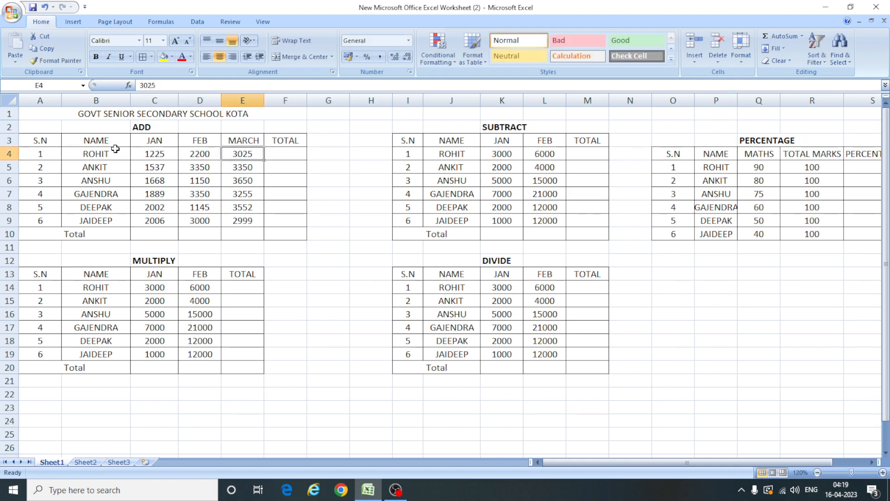
pyautogui.click(145, 153)
pyautogui.click(202, 157)
pyautogui.click(244, 157)
pyautogui.click(164, 154)
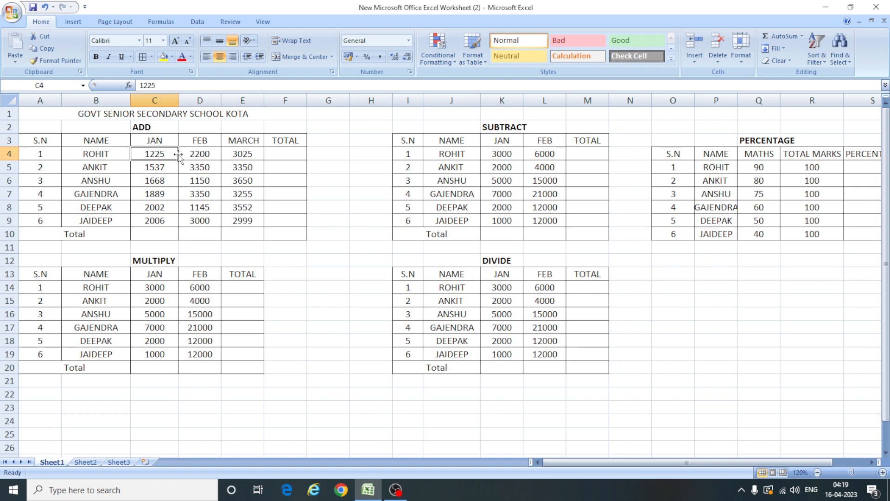
pyautogui.click(203, 154)
pyautogui.click(245, 154)
pyautogui.click(164, 154)
pyautogui.click(211, 154)
pyautogui.click(245, 154)
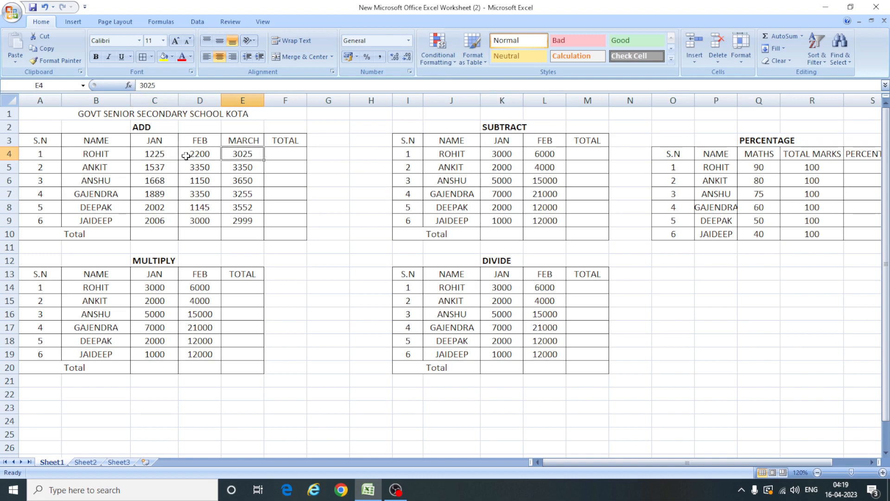
# Step: Enter the formula =C4+D4+E4 in F4 to total the first student's three months in the ADD table
pyautogui.click(283, 155)
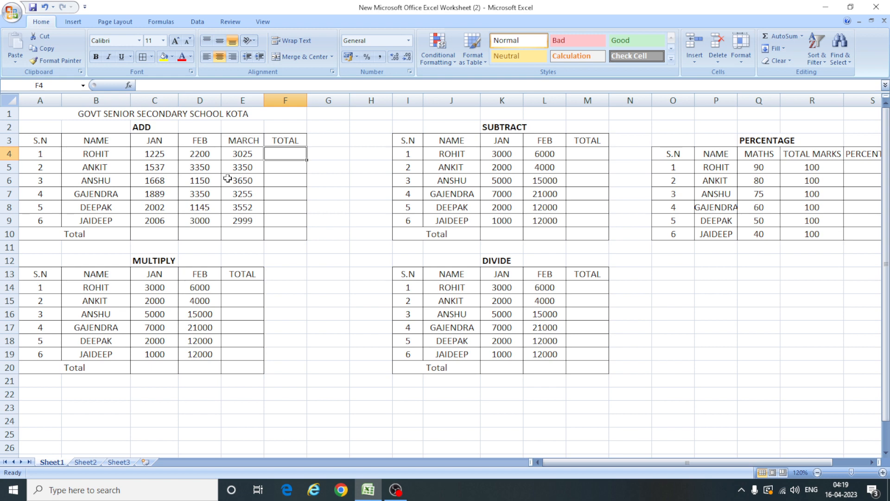
pyautogui.write('=')
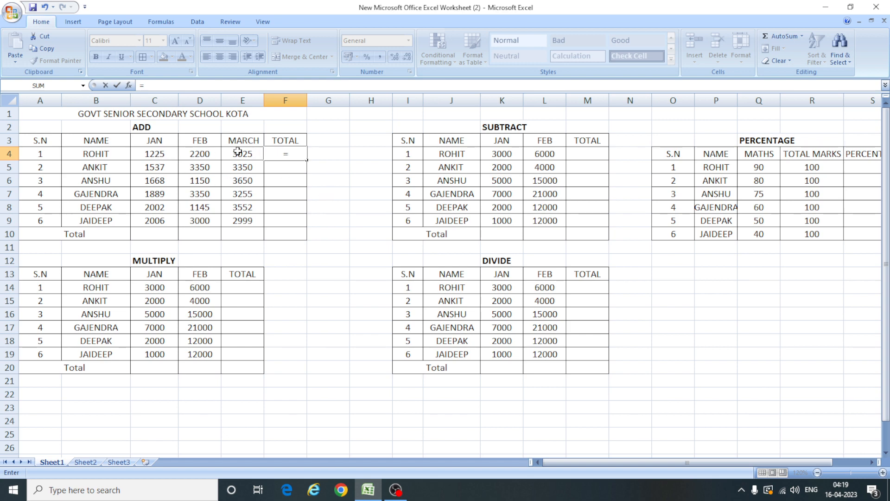
pyautogui.click(156, 156)
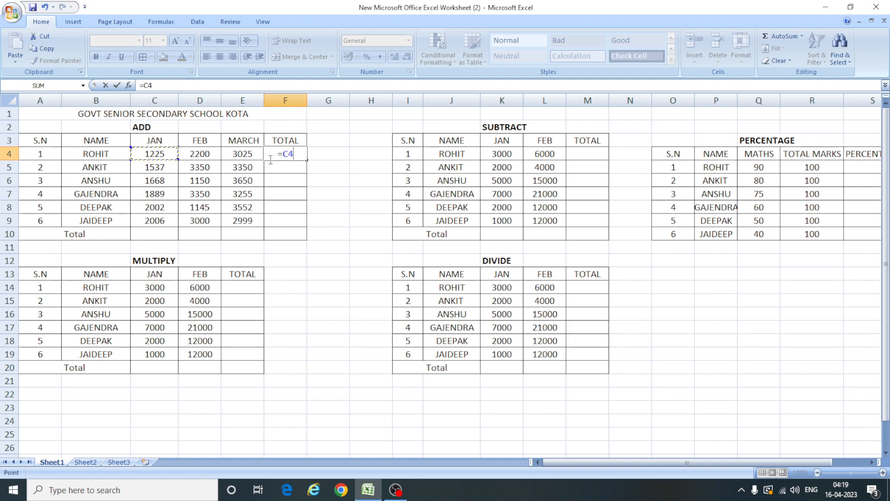
pyautogui.write('+')
pyautogui.click(204, 155)
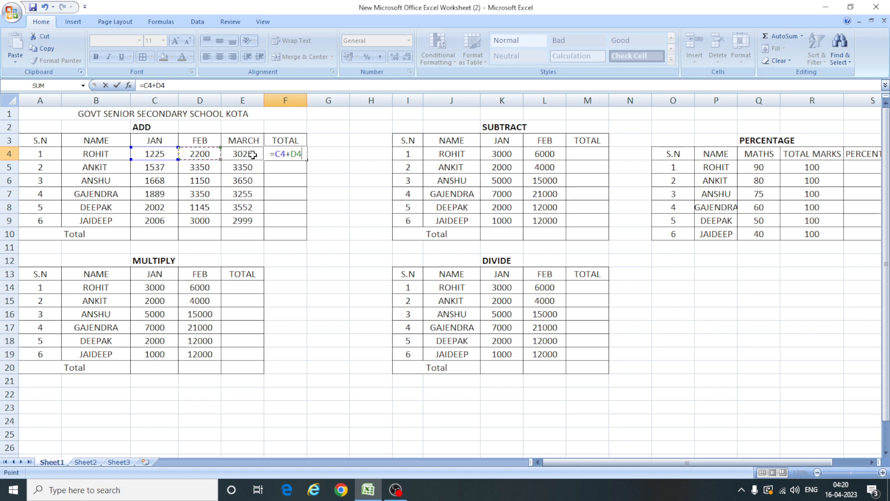
pyautogui.write('+')
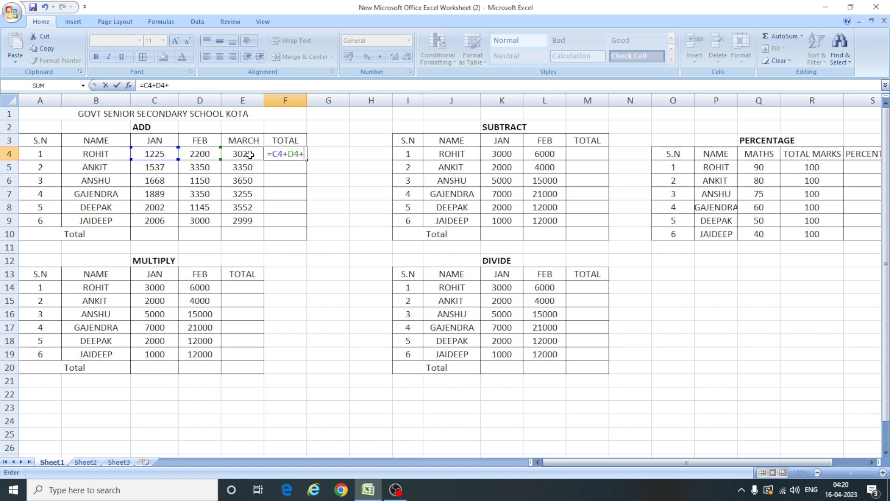
pyautogui.click(250, 154)
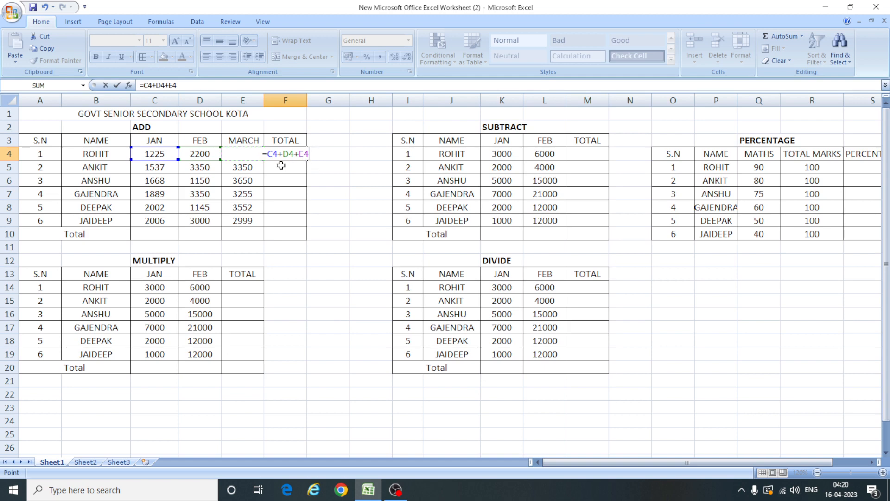
pyautogui.press('Return')
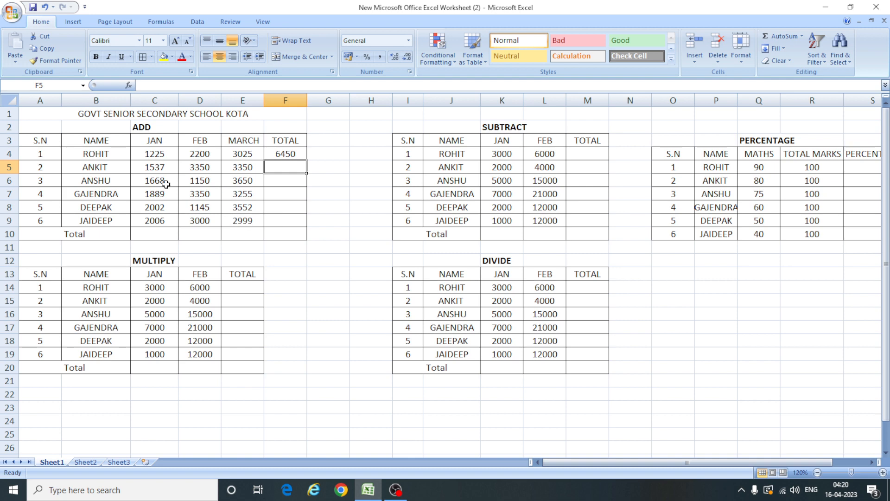
# Step: Fill the F4 total formula down through F9 for the remaining students in the ADD table
pyautogui.click(296, 153)
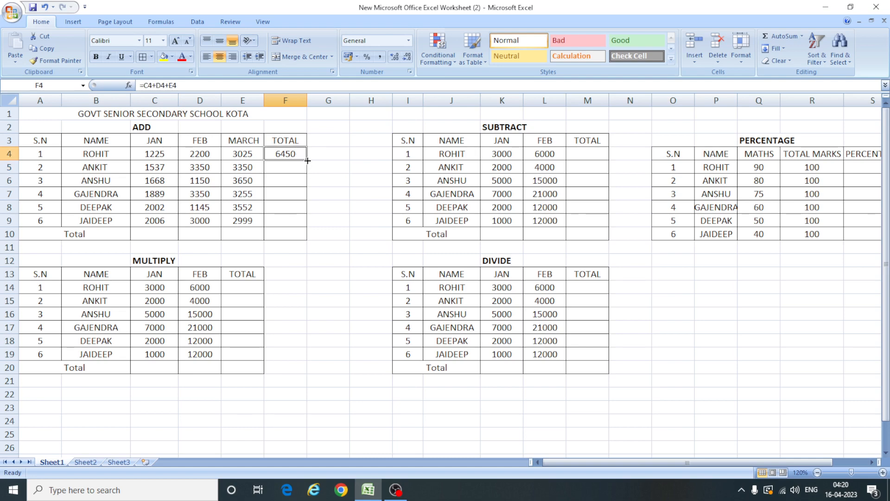
pyautogui.moveTo(307, 160); pyautogui.dragTo(309, 224)
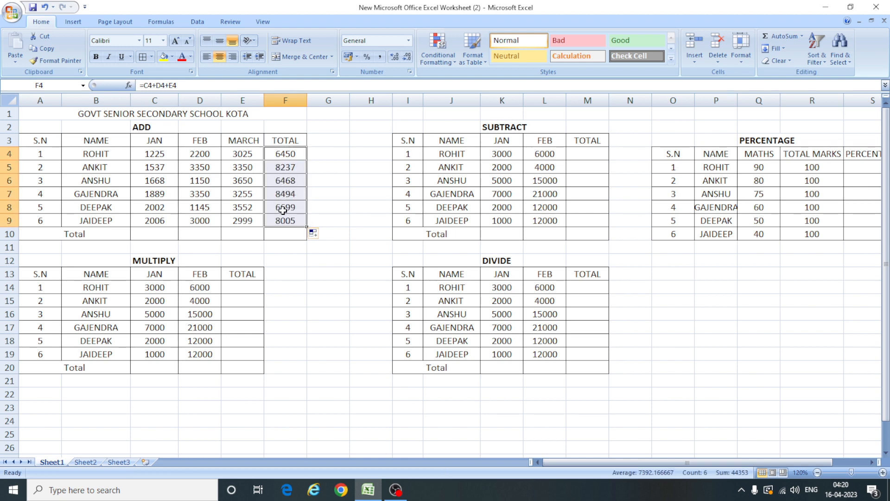
pyautogui.click(344, 197)
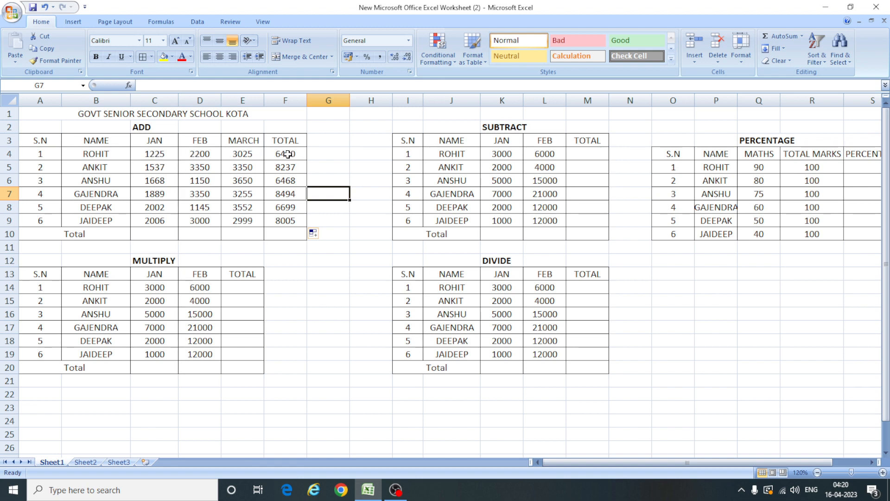
# Step: Total the ADD table's JAN column in C10 with the formula =C4+C5+C6+C7+C8+C9
pyautogui.click(160, 232)
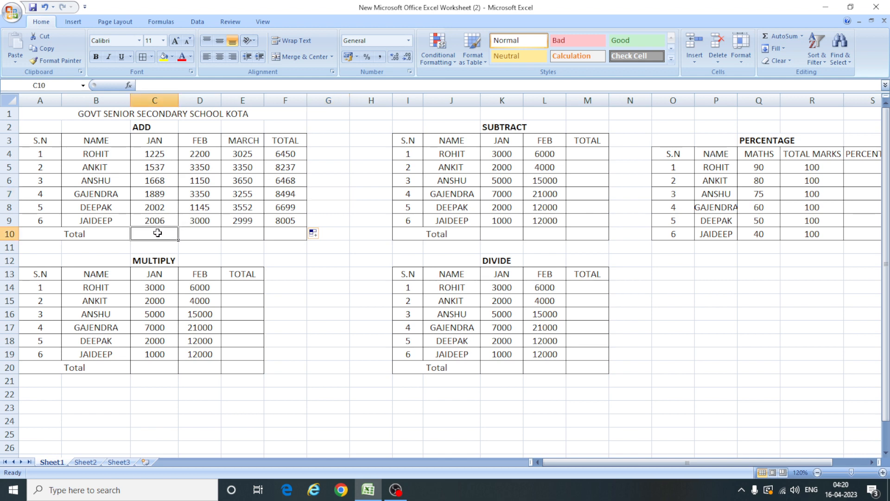
pyautogui.write('=')
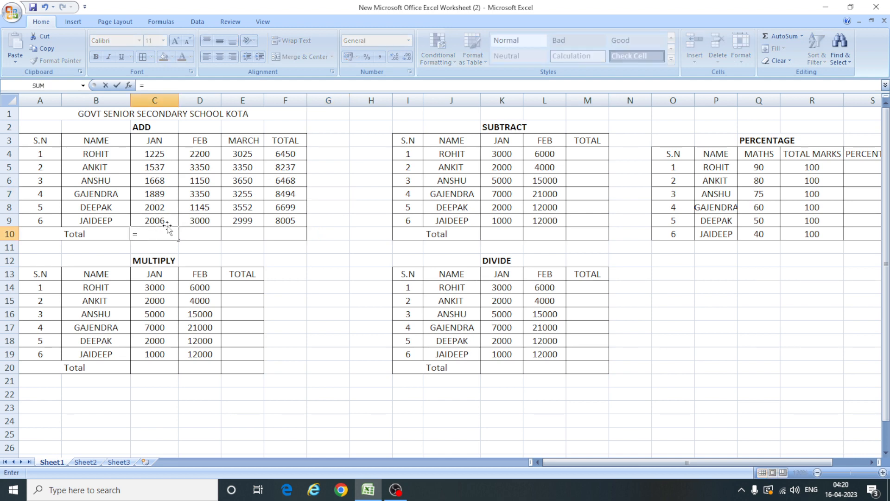
pyautogui.click(158, 154)
pyautogui.write('+')
pyautogui.click(158, 168)
pyautogui.write('+')
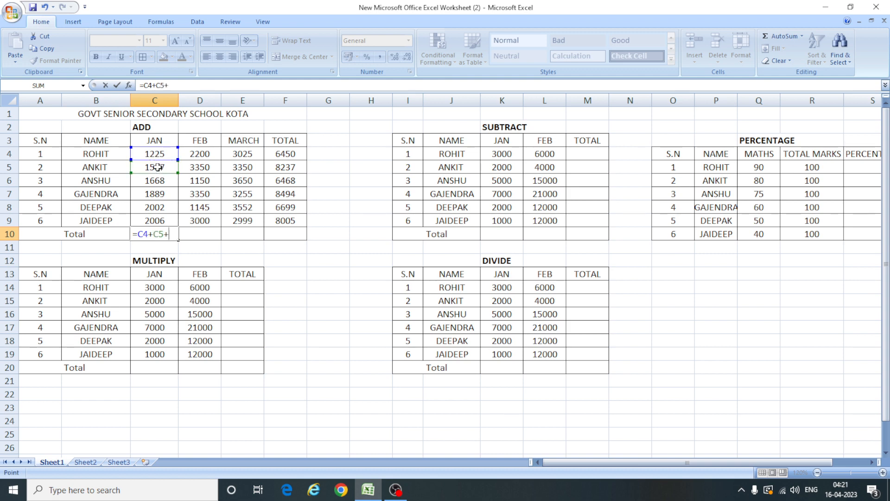
pyautogui.click(155, 182)
pyautogui.write('+')
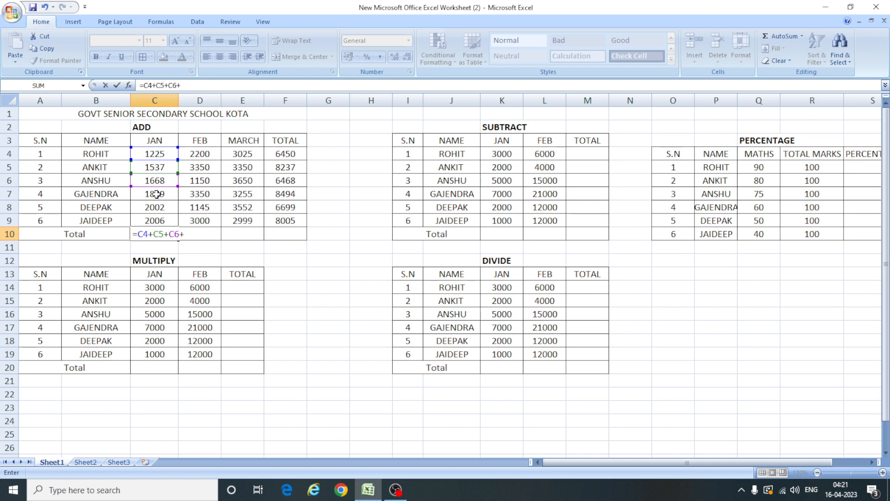
pyautogui.click(156, 194)
pyautogui.write('+')
pyautogui.click(157, 207)
pyautogui.write('+')
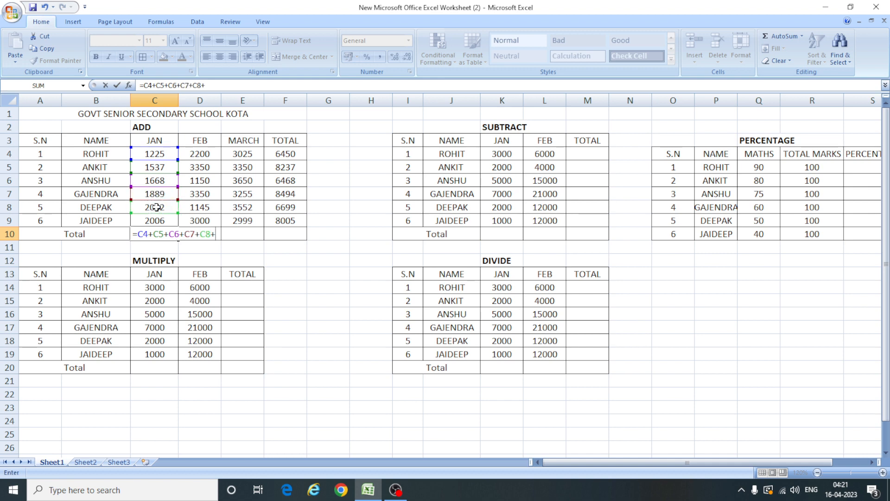
pyautogui.click(157, 221)
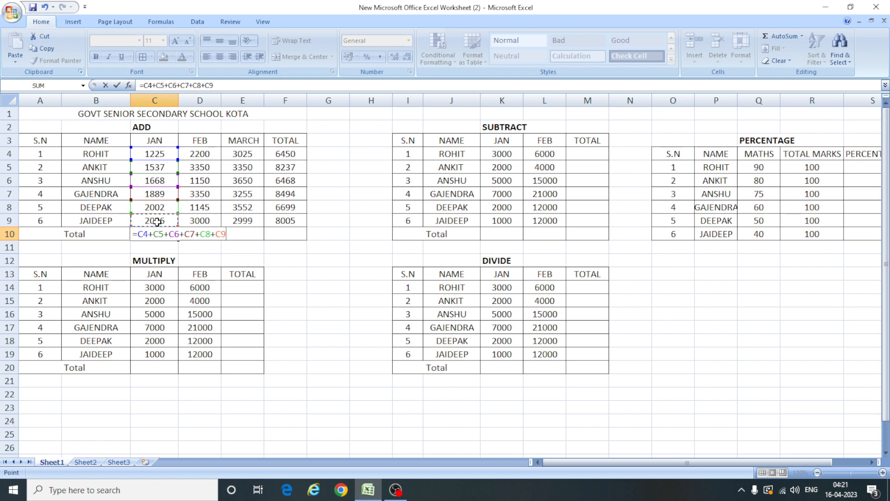
pyautogui.press('Return')
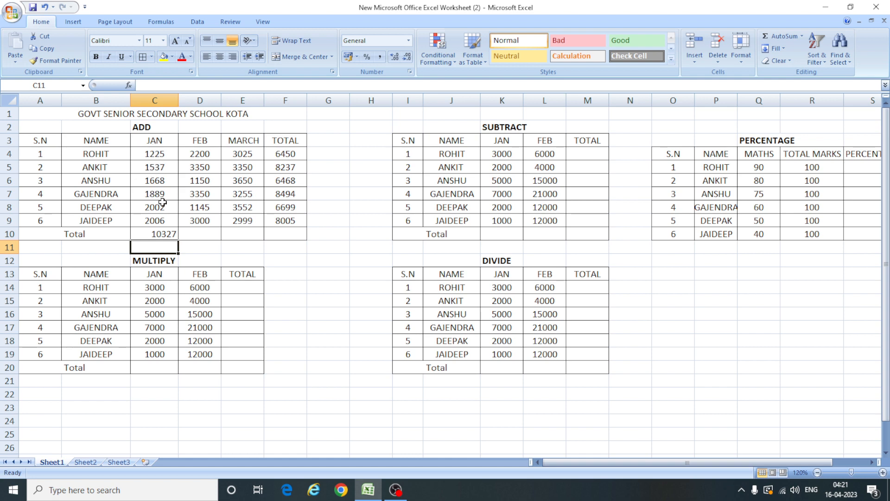
# Step: Clear the JAN total formula from C10
pyautogui.click(160, 233)
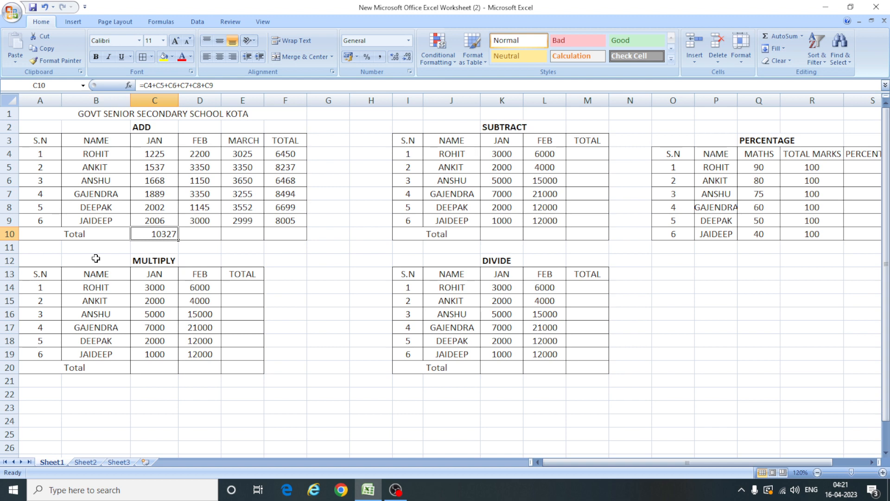
pyautogui.press('Delete')
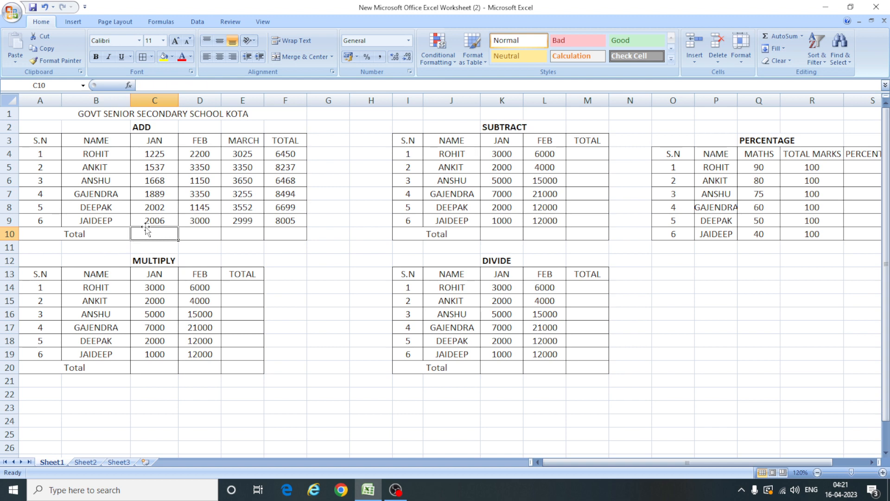
# Step: Total the ADD table's JAN values C4:C9 in C10 with AutoSum
pyautogui.click(158, 154)
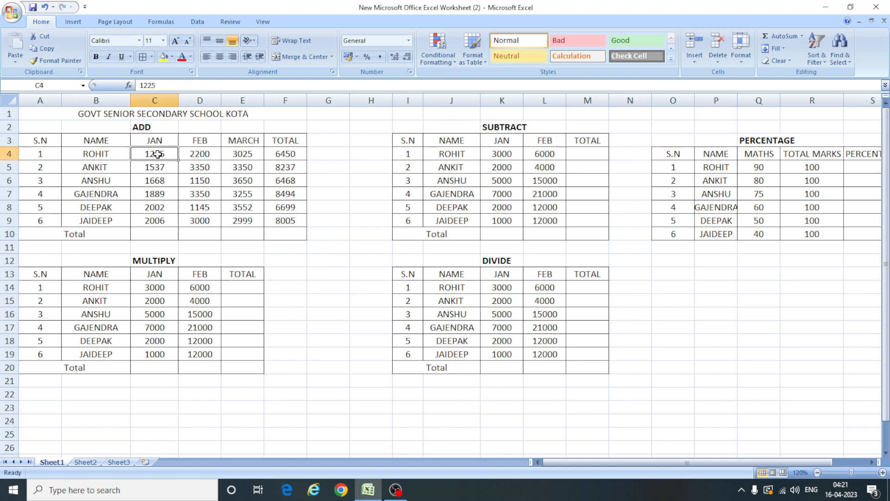
pyautogui.moveTo(157, 154); pyautogui.dragTo(160, 220)
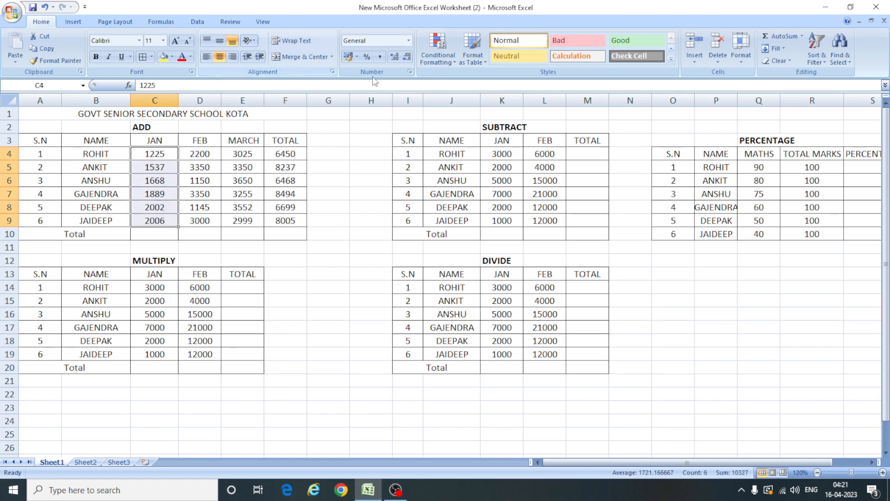
pyautogui.click(778, 37)
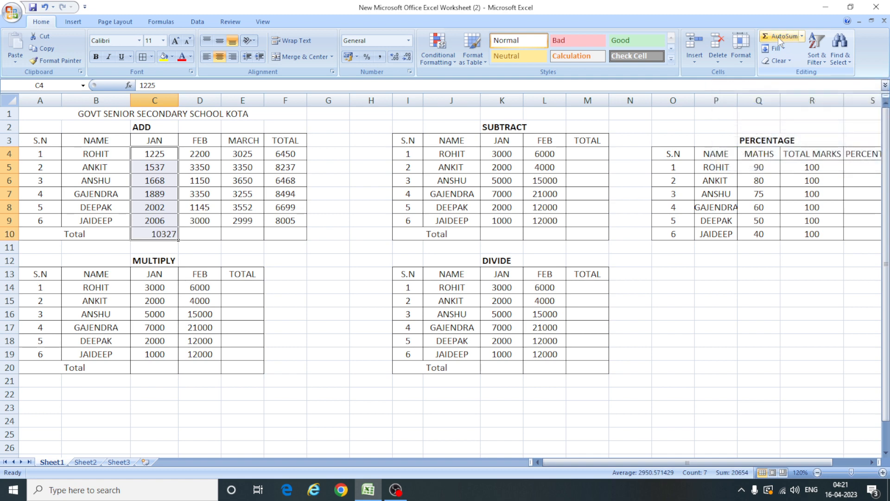
pyautogui.click(171, 234)
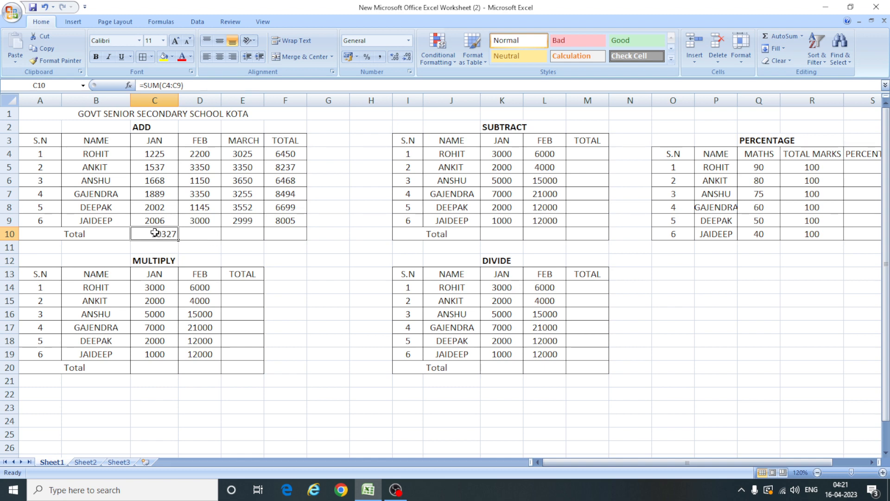
# Step: Total the ADD table's FEB, MARCH and TOTAL columns in D10, E10 and F10 with AutoSum
pyautogui.moveTo(200, 156); pyautogui.dragTo(200, 221)
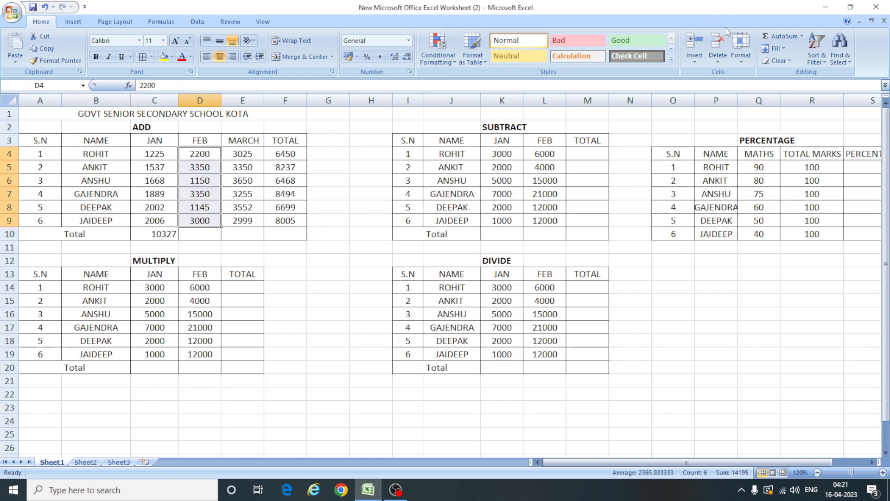
pyautogui.click(778, 35)
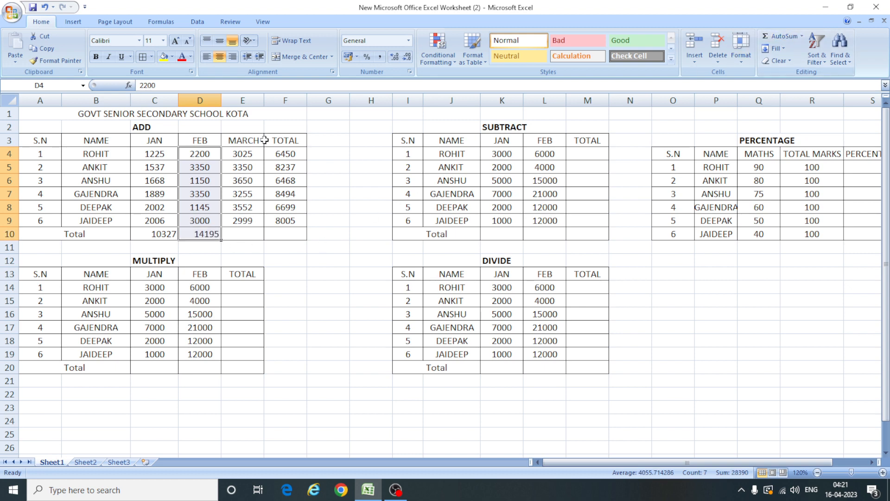
pyautogui.moveTo(243, 155); pyautogui.dragTo(244, 222)
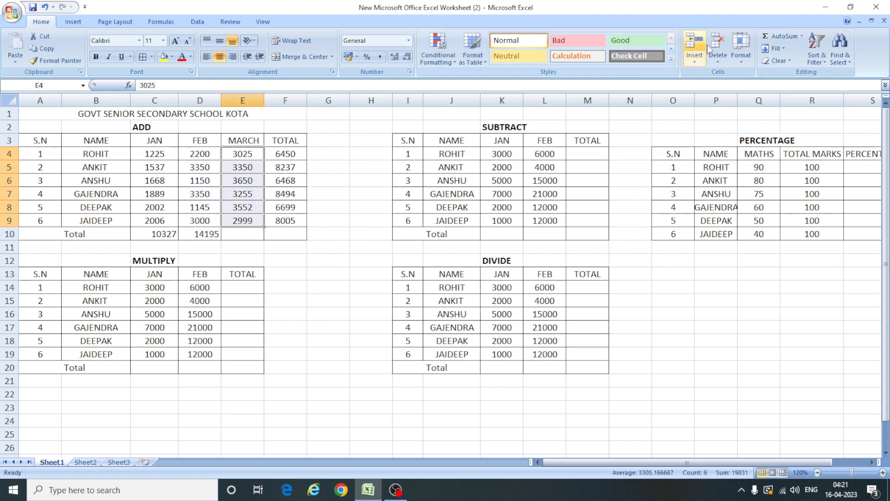
pyautogui.click(779, 35)
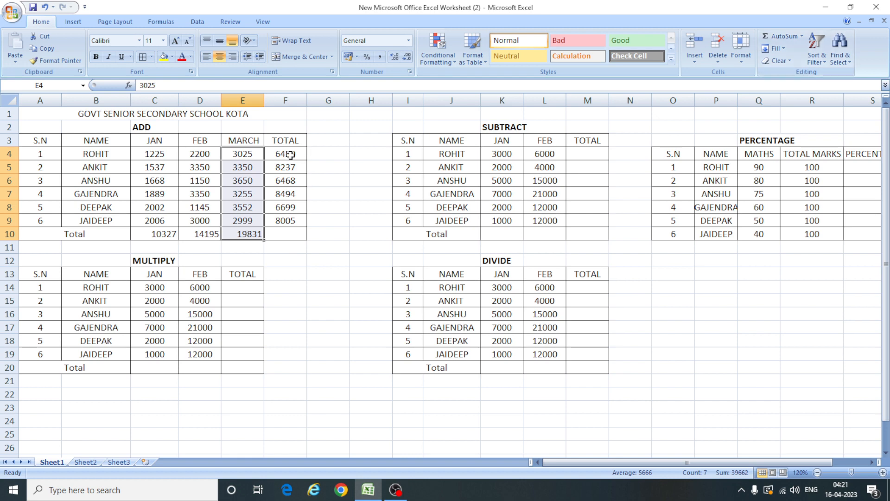
pyautogui.moveTo(290, 155); pyautogui.dragTo(288, 221)
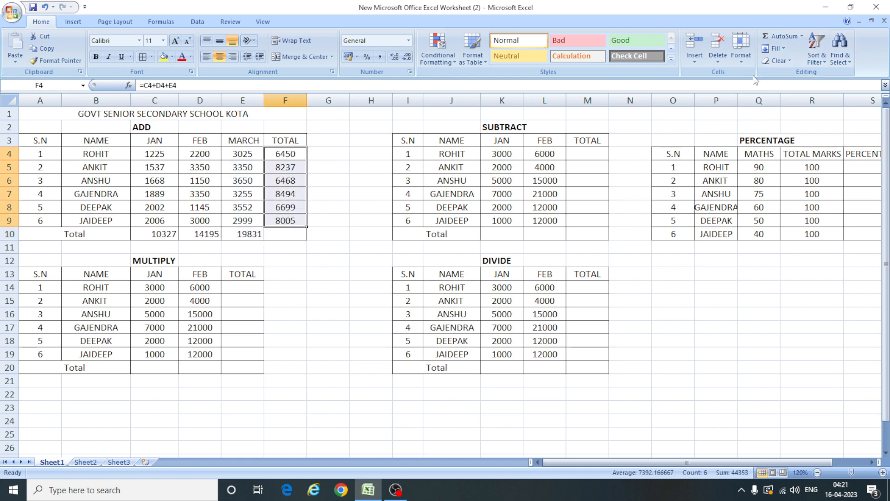
pyautogui.click(784, 36)
pyautogui.click(314, 262)
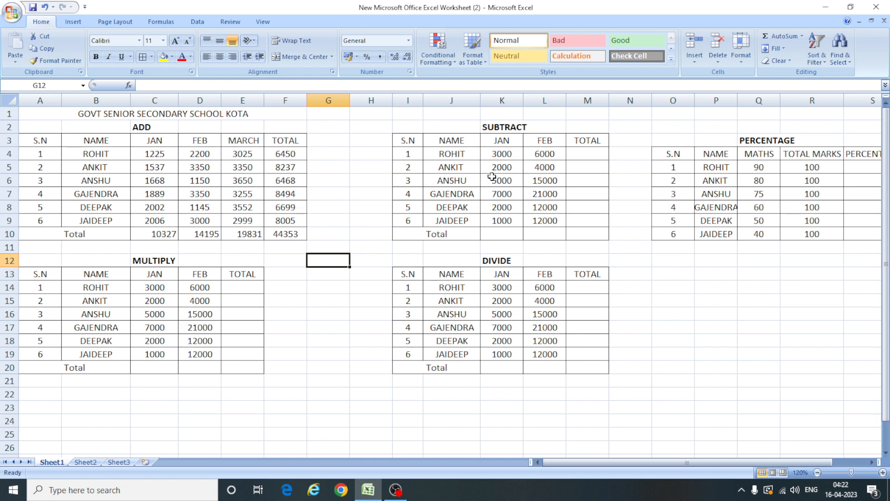
# Step: Examine the SUBTRACT table's JAN and FEB columns to see which values the TOTAL column has to subtract
pyautogui.moveTo(581, 462); pyautogui.dragTo(635, 458)
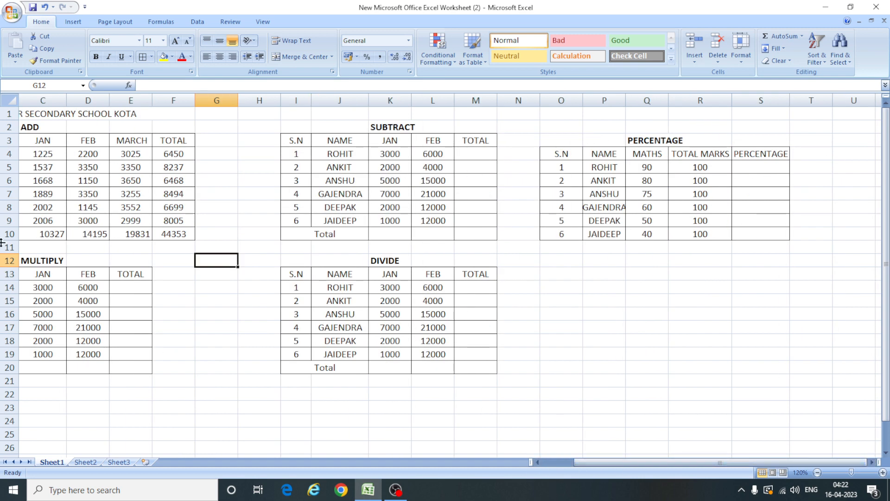
pyautogui.click(480, 154)
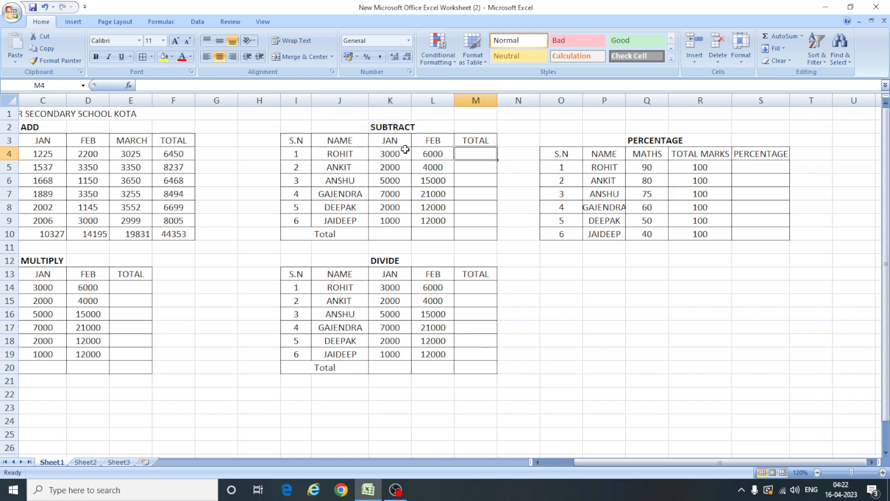
pyautogui.click(389, 140)
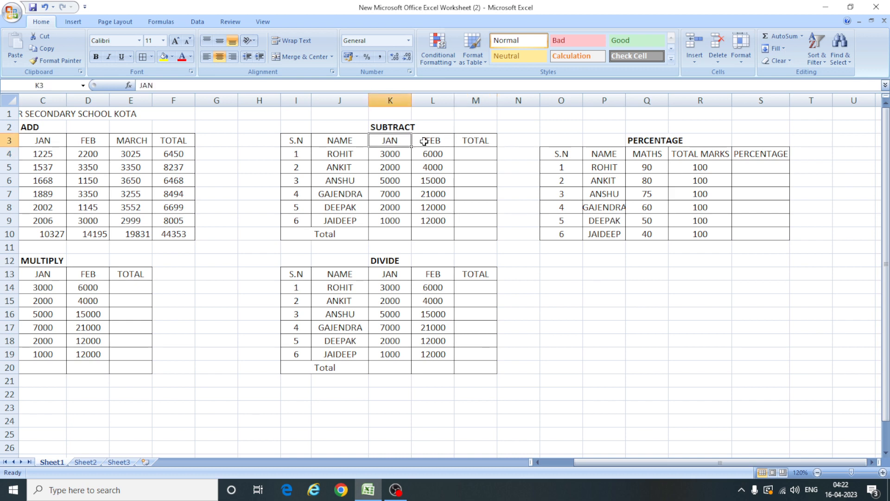
pyautogui.click(389, 154)
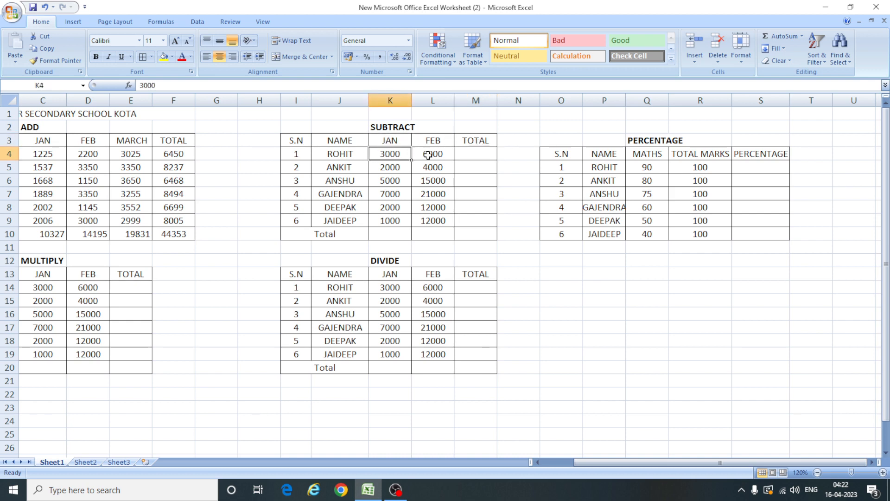
pyautogui.click(485, 157)
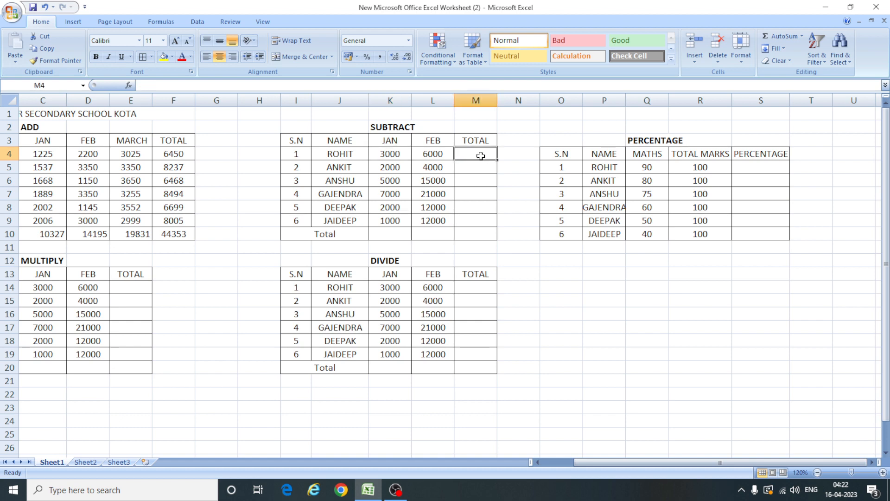
pyautogui.click(443, 141)
pyautogui.click(386, 142)
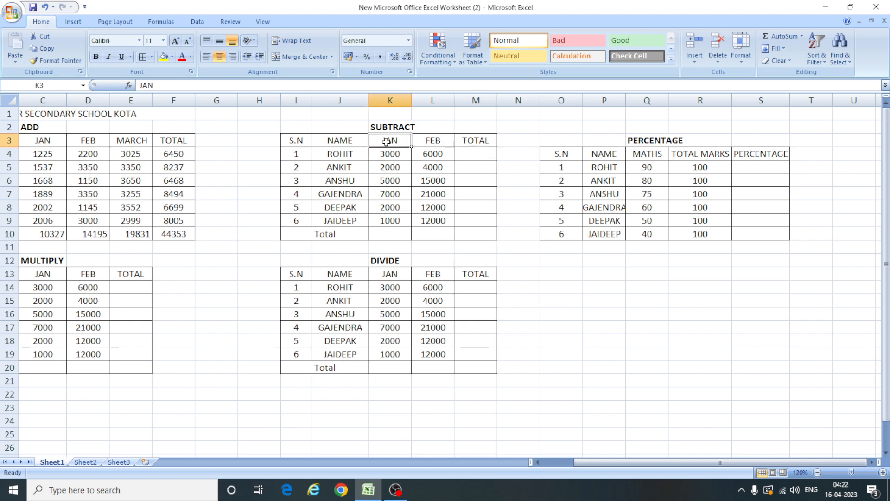
pyautogui.click(436, 100)
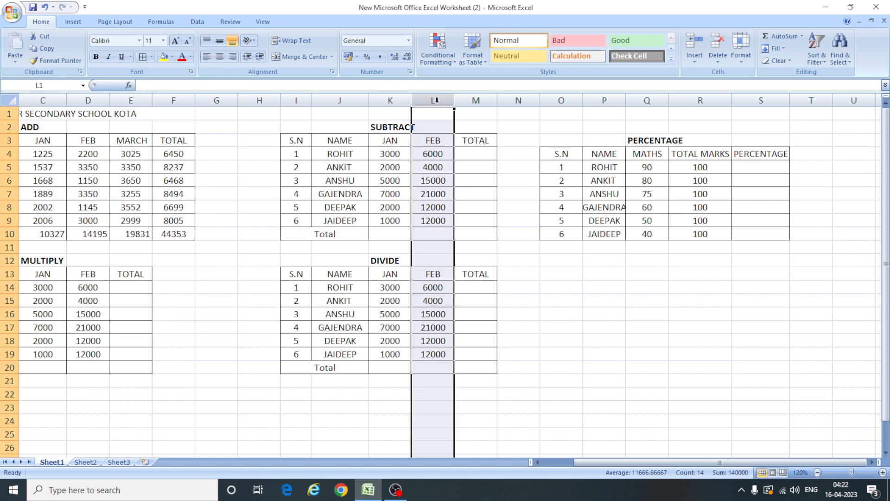
pyautogui.click(390, 100)
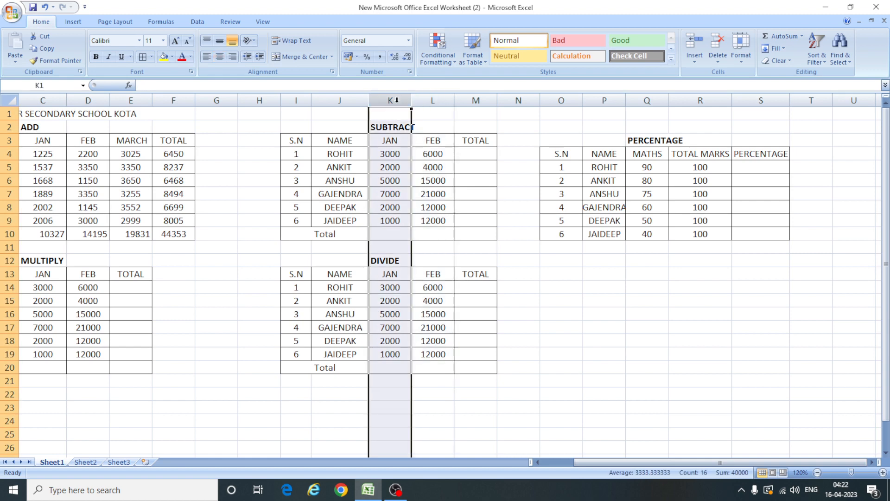
# Step: Enter the formula =L4-K4 in M4 to subtract JAN from FEB for the first student in the SUBTRACT table
pyautogui.click(473, 154)
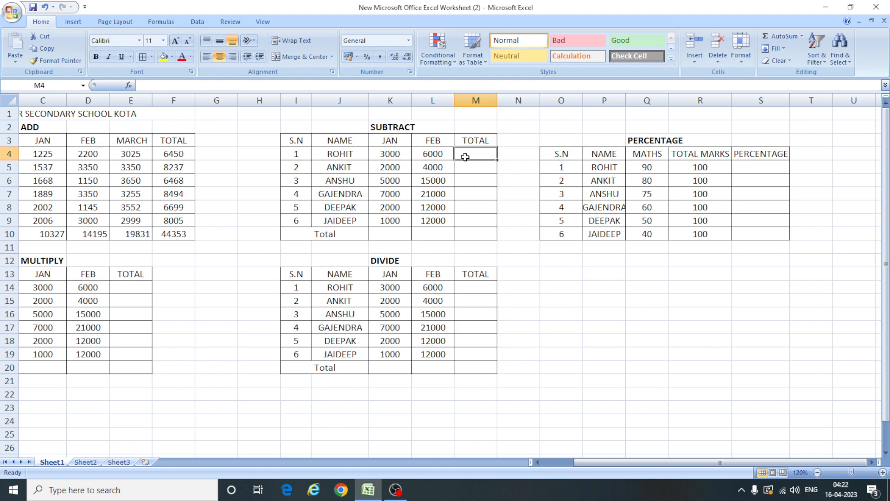
pyautogui.write('=')
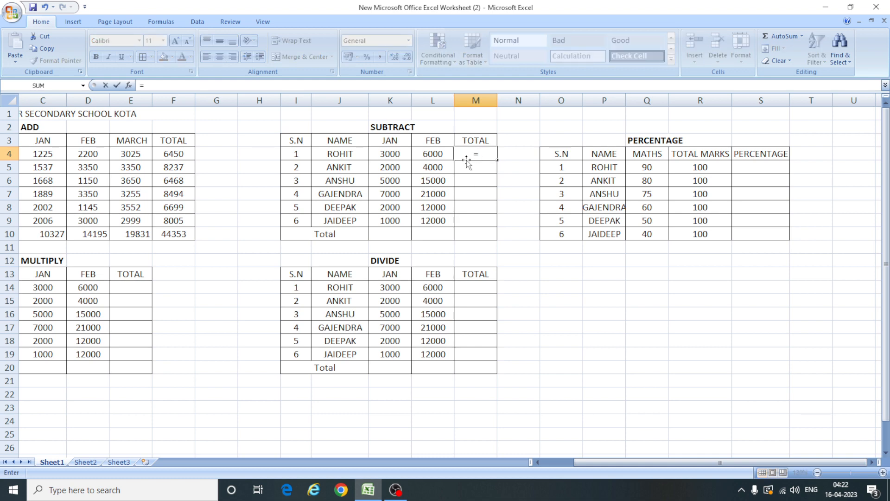
pyautogui.click(439, 154)
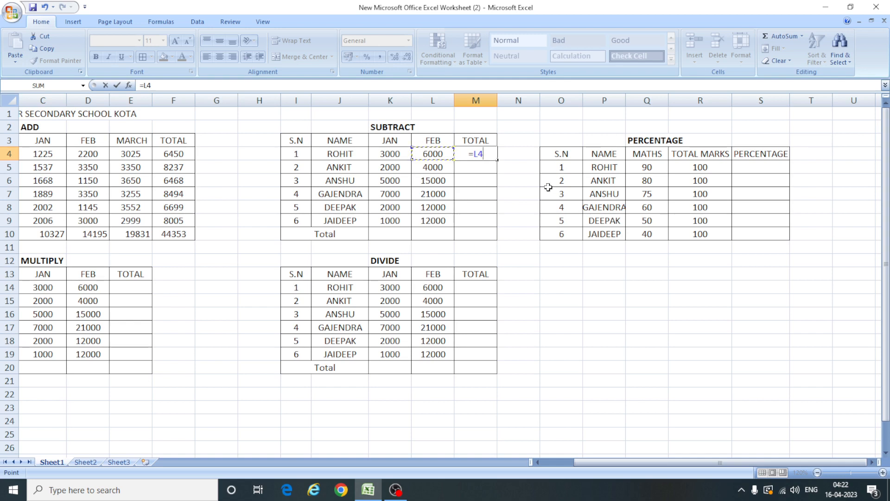
pyautogui.write('-')
pyautogui.click(389, 155)
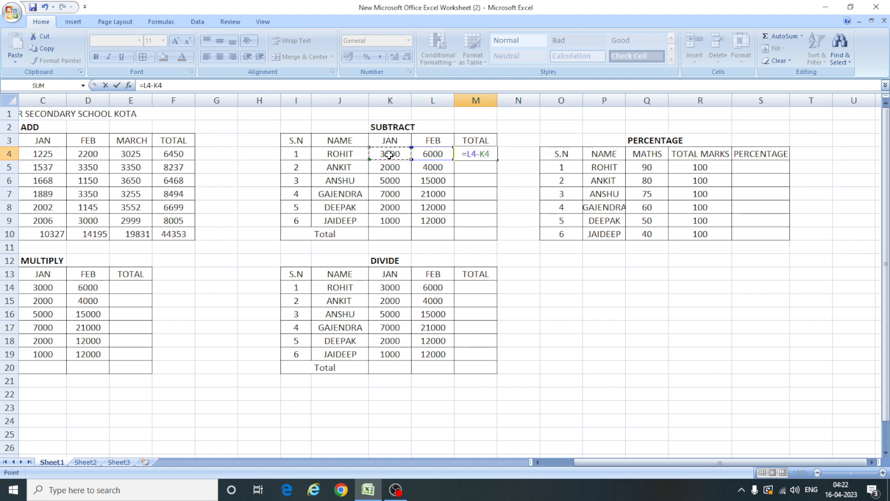
pyautogui.press('Return')
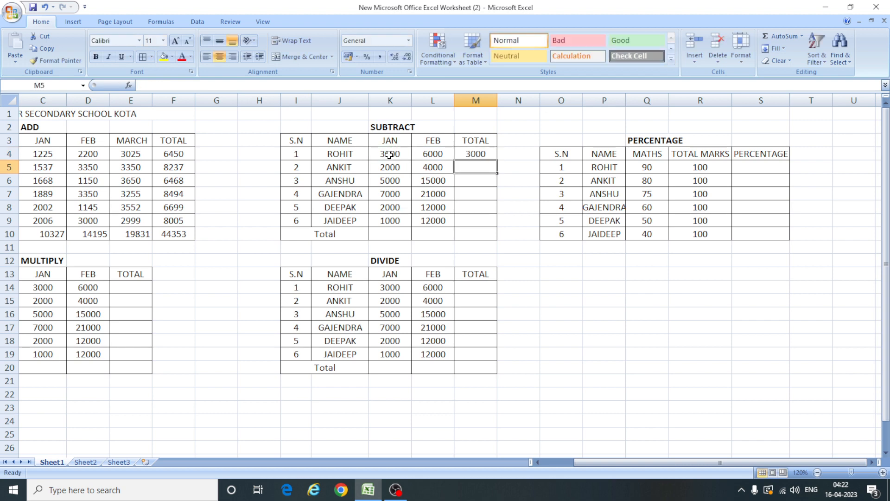
# Step: Check the first student's FEB and JAN values, and fill the M4 subtraction formula down through M9
pyautogui.click(440, 156)
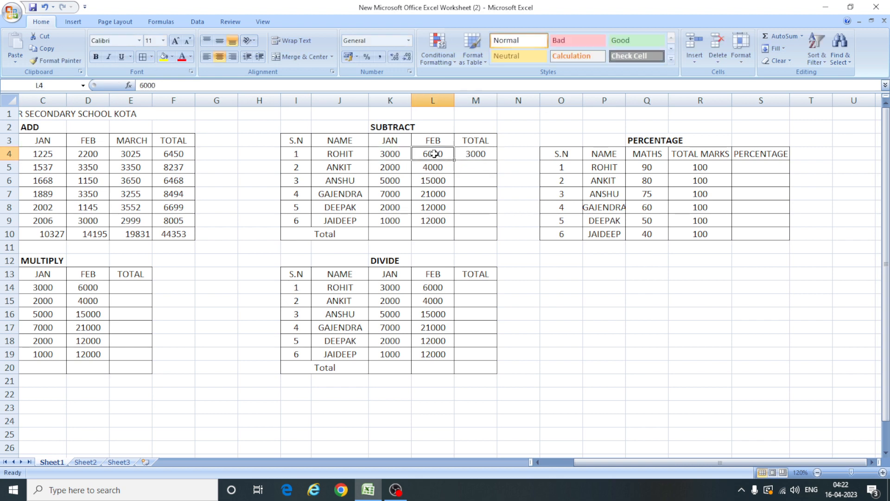
pyautogui.click(387, 156)
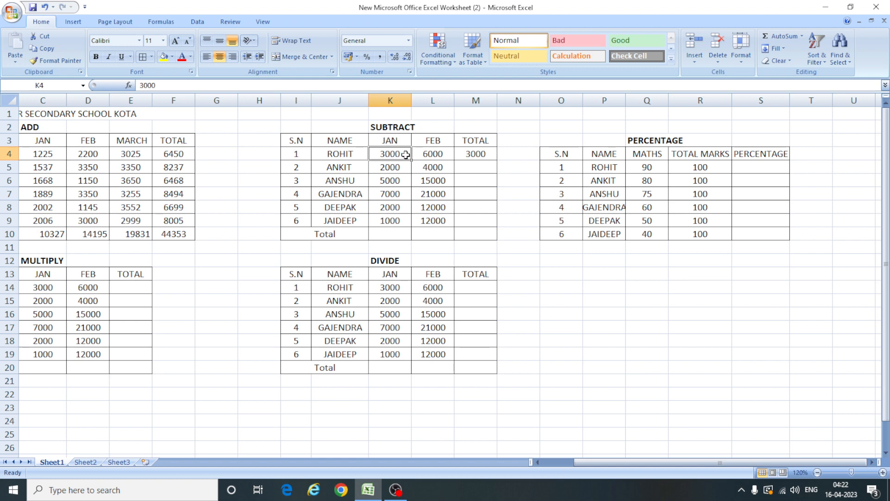
pyautogui.click(471, 158)
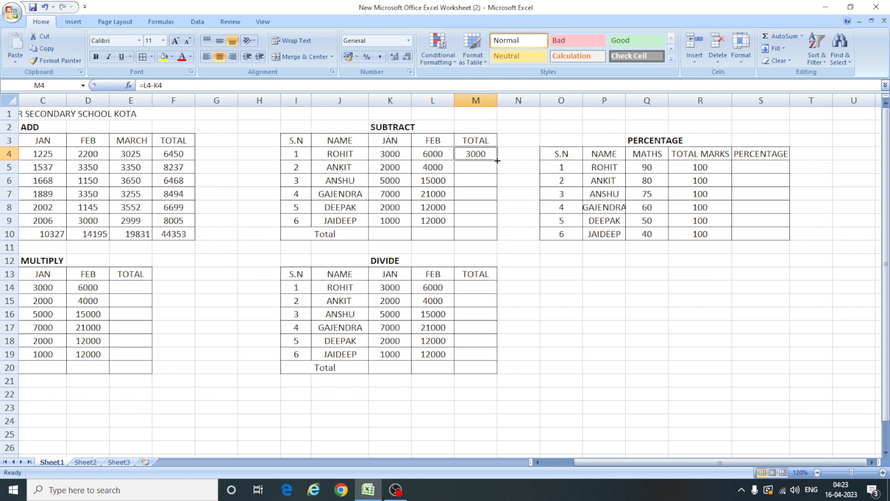
pyautogui.moveTo(497, 161); pyautogui.dragTo(498, 226)
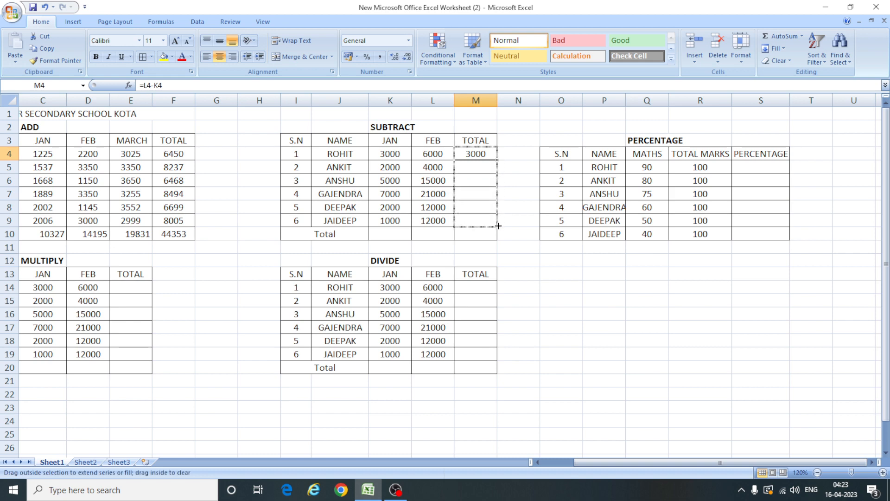
pyautogui.moveTo(498, 226); pyautogui.dragTo(498, 225)
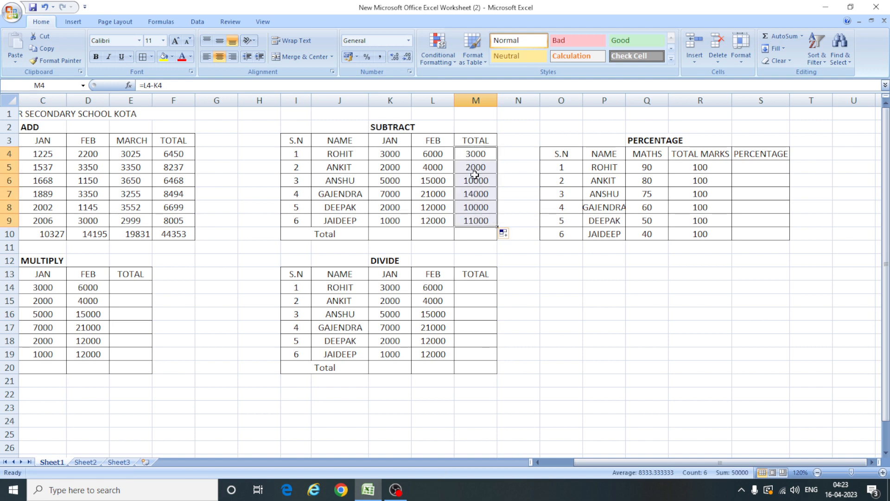
# Step: Clear the subtraction formulas from M4:M9 in the SUBTRACT table
pyautogui.moveTo(478, 153); pyautogui.dragTo(478, 217)
pyautogui.press('Delete')
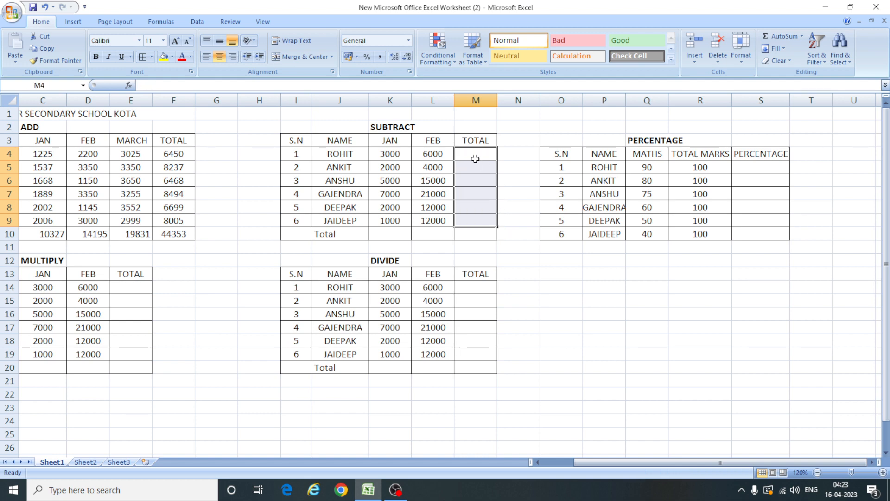
# Step: Re-enter the formula =L4-K4 in M4 and fill it down through M9 for all students in the SUBTRACT table
pyautogui.click(474, 156)
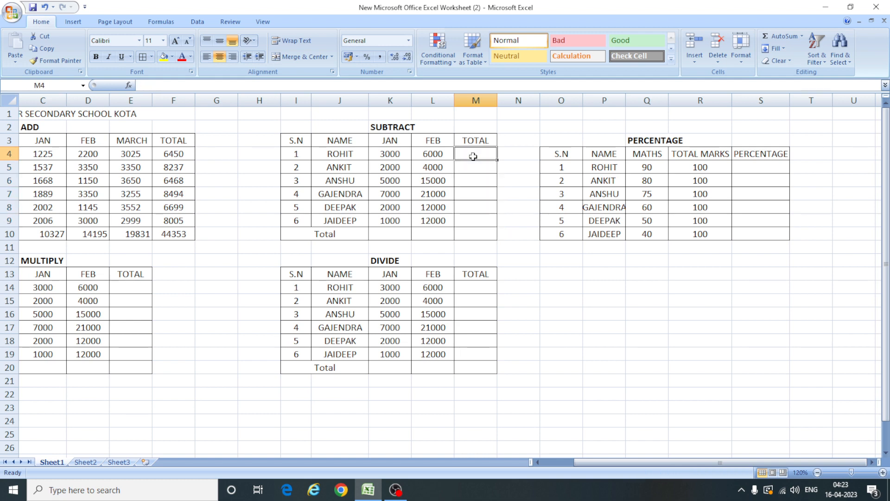
pyautogui.write('=')
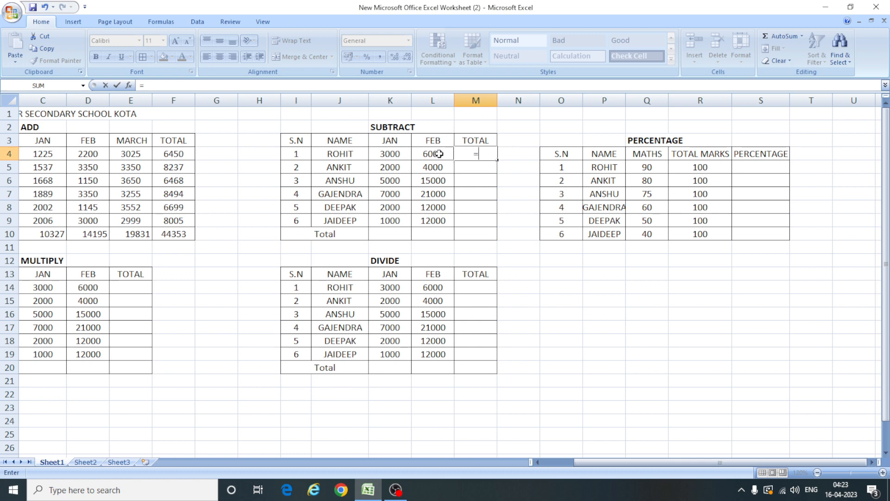
pyautogui.click(439, 154)
pyautogui.write('-')
pyautogui.click(393, 154)
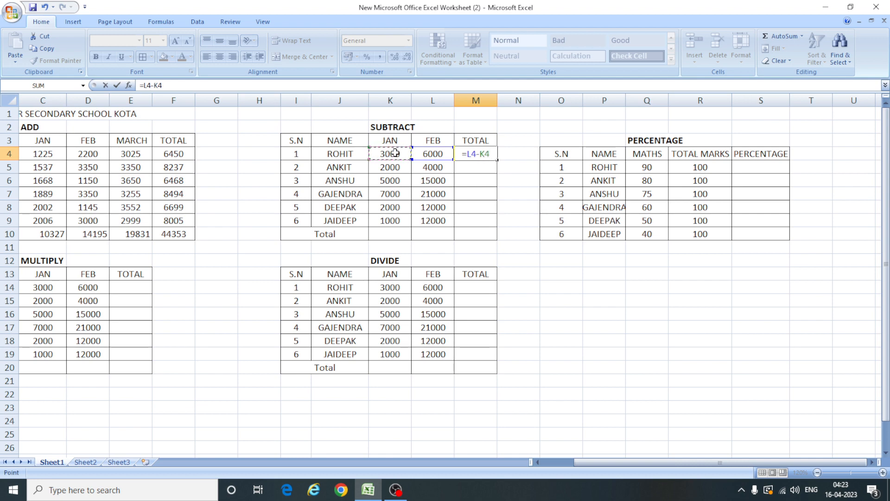
pyautogui.press('Return')
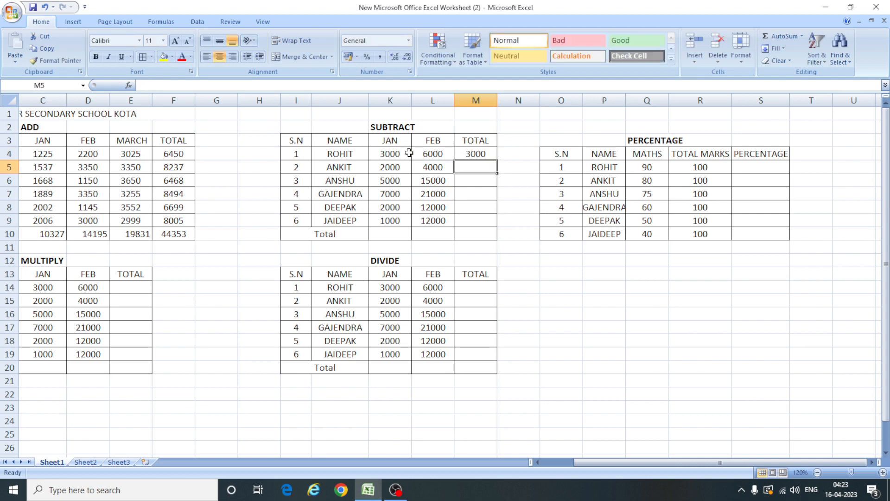
pyautogui.click(475, 153)
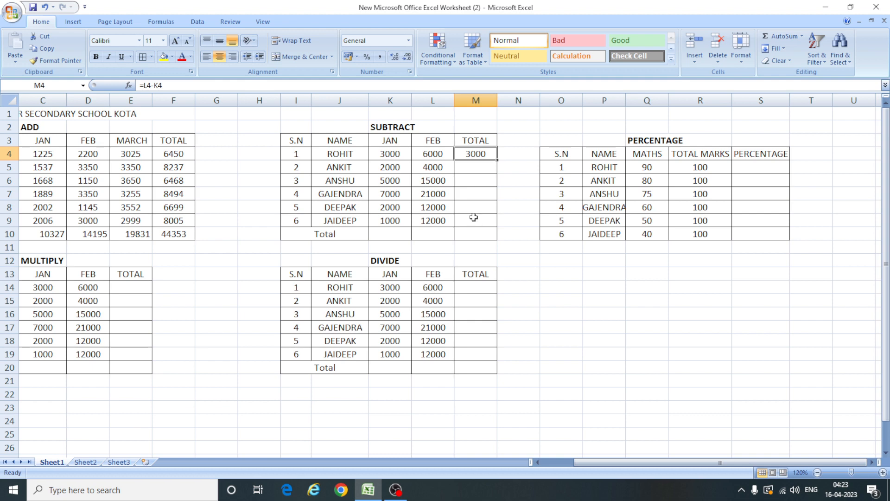
pyautogui.doubleClick(497, 159)
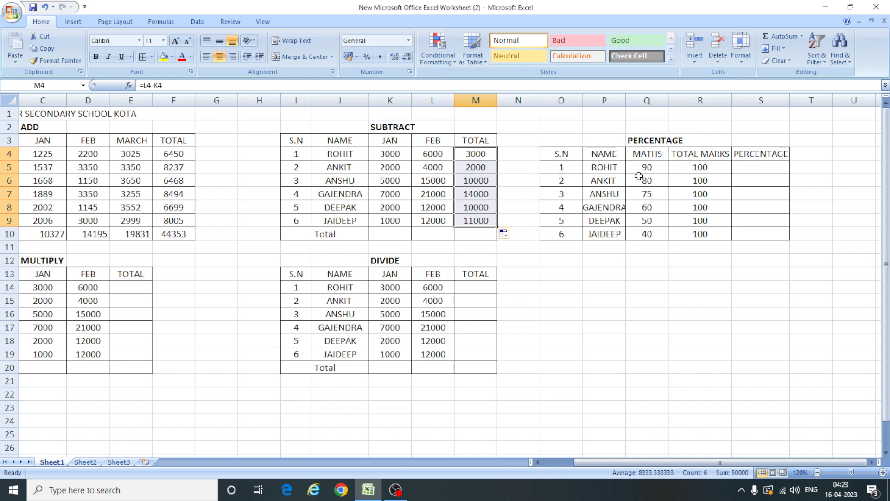
# Step: Enter the formula =D14*C14 in E14 to multiply FEB by JAN for the first student in the MULTIPLY table
pyautogui.moveTo(603, 462); pyautogui.dragTo(572, 462)
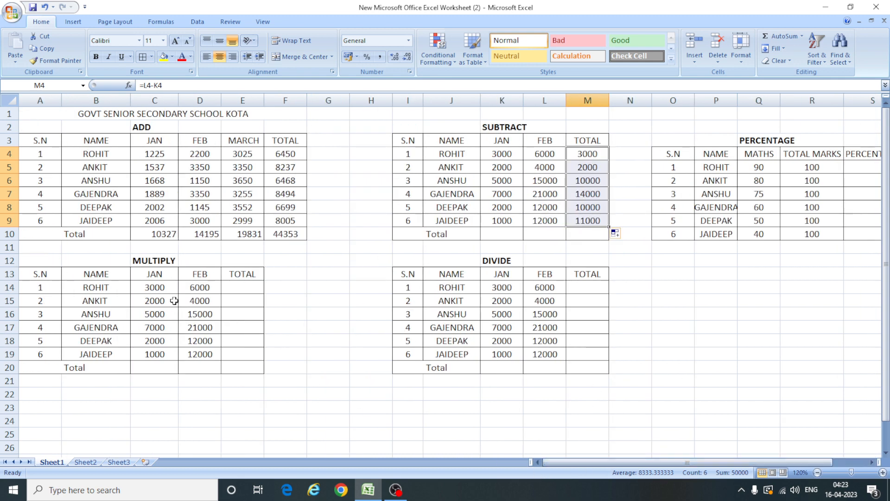
pyautogui.click(247, 276)
pyautogui.click(242, 288)
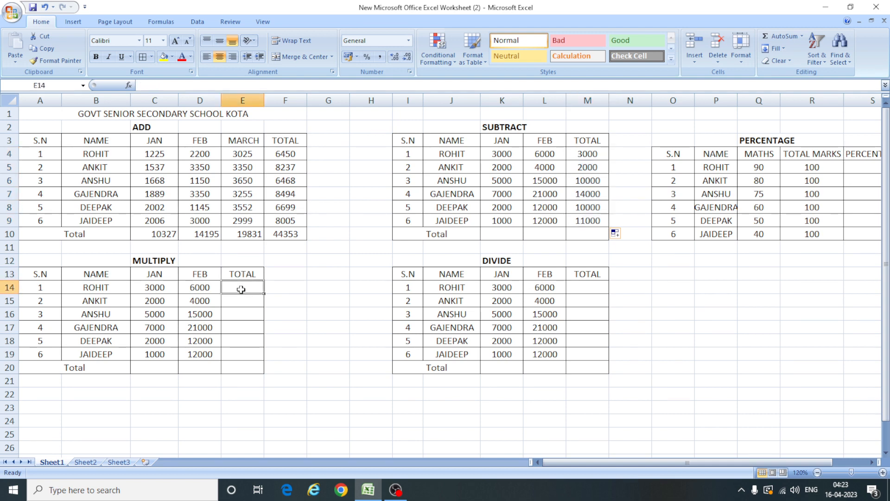
pyautogui.write('=')
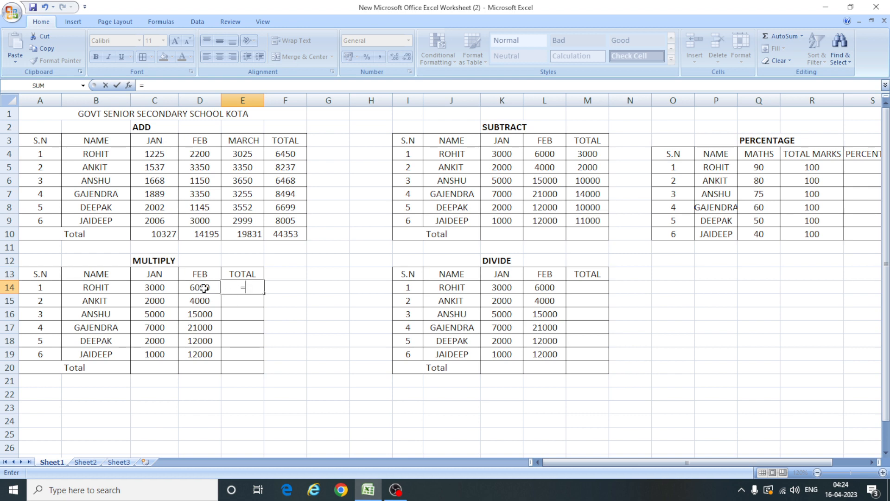
pyautogui.click(204, 288)
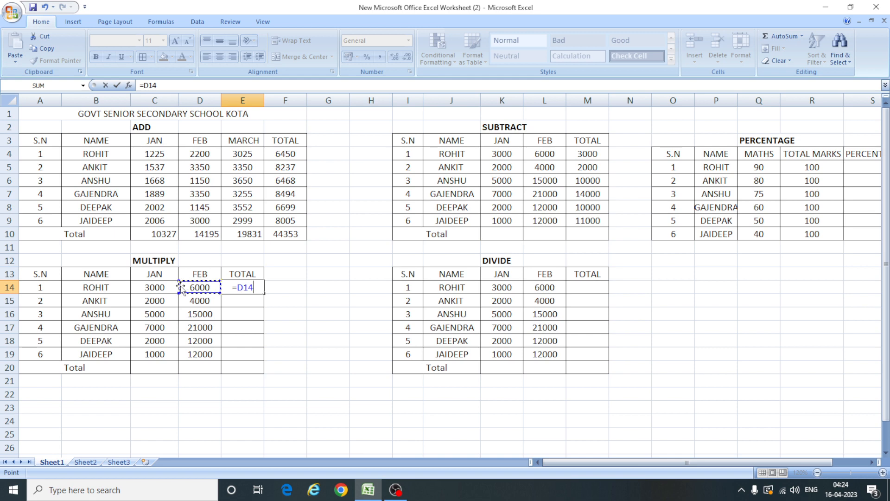
pyautogui.write('*')
pyautogui.click(165, 289)
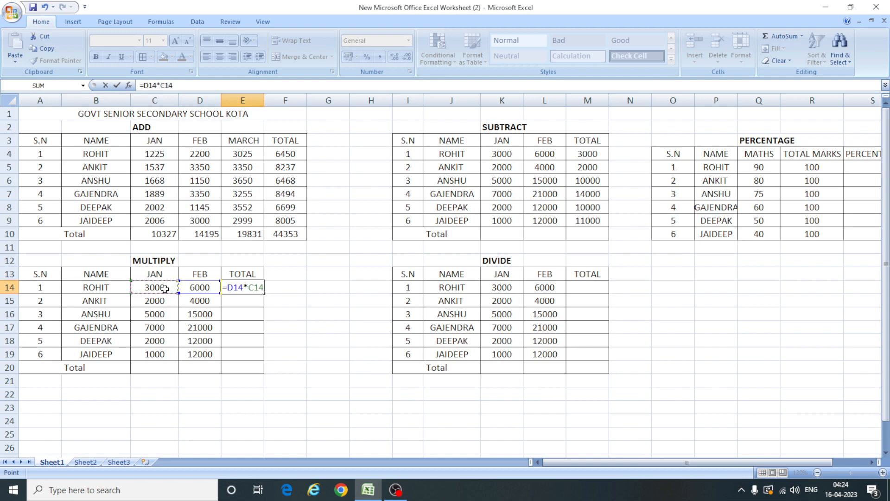
pyautogui.press('Return')
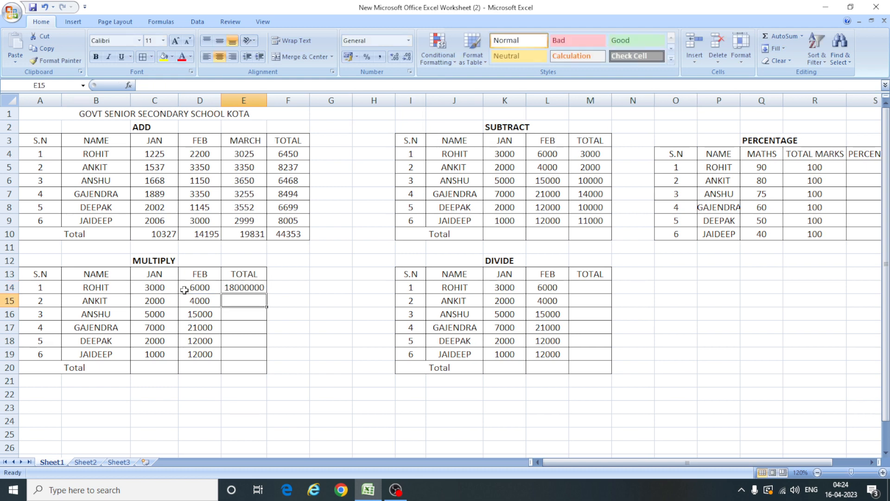
# Step: Fill the E14 multiplication formula down through E19 and widen column E to fit the long products
pyautogui.click(237, 288)
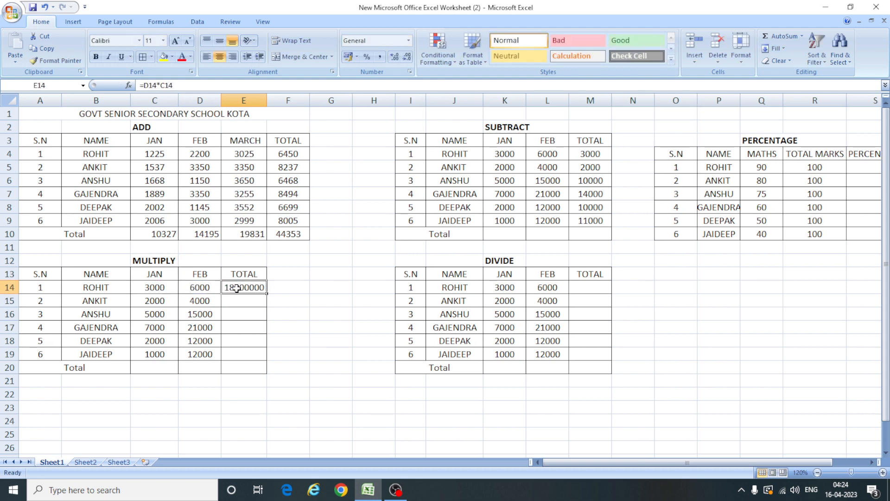
pyautogui.doubleClick(268, 294)
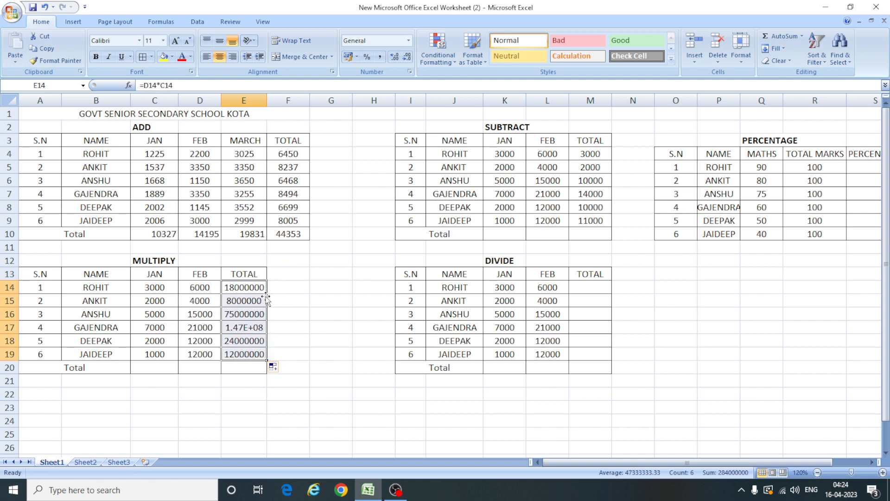
pyautogui.moveTo(264, 105); pyautogui.dragTo(272, 96)
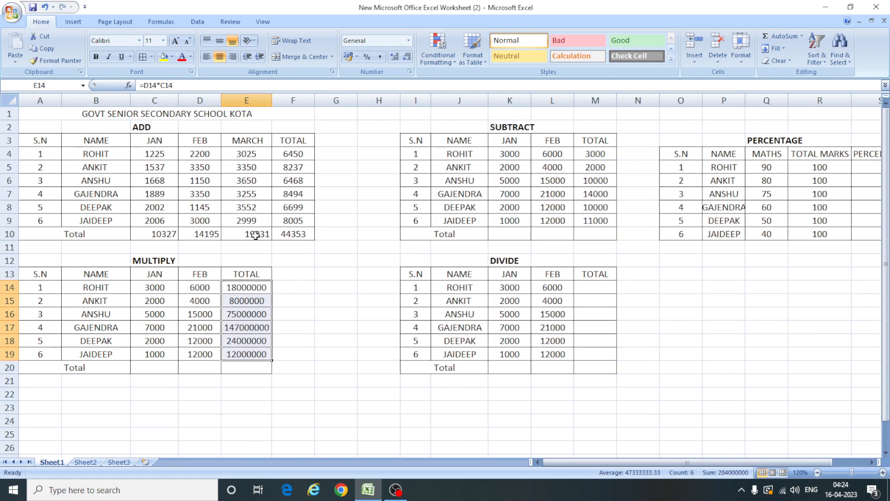
pyautogui.click(250, 328)
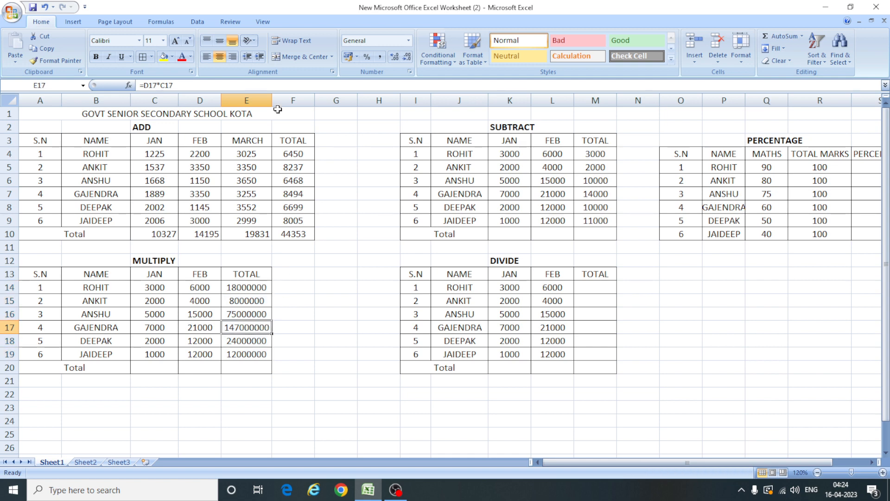
pyautogui.moveTo(271, 99)
pyautogui.mouseDown()
pyautogui.moveTo(296, 102)
pyautogui.moveTo(275, 106)
pyautogui.mouseUp()
# Step: Add AutoSum totals in row 20 of the MULTIPLY table for the JAN, FEB and TOTAL columns
pyautogui.click(152, 289)
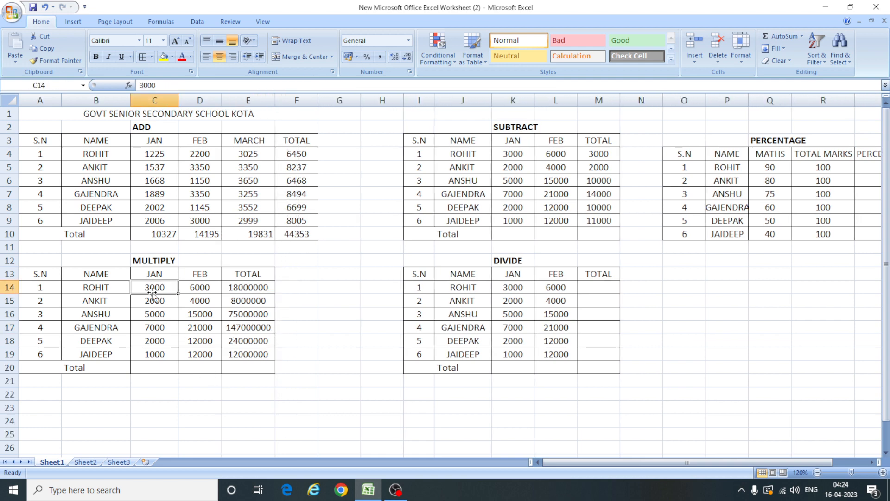
pyautogui.click(252, 291)
pyautogui.click(239, 356)
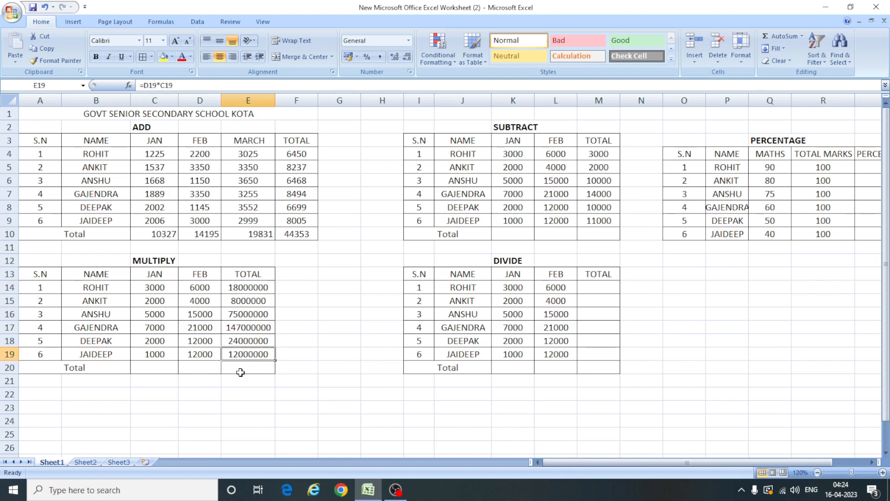
pyautogui.moveTo(157, 291); pyautogui.dragTo(248, 359)
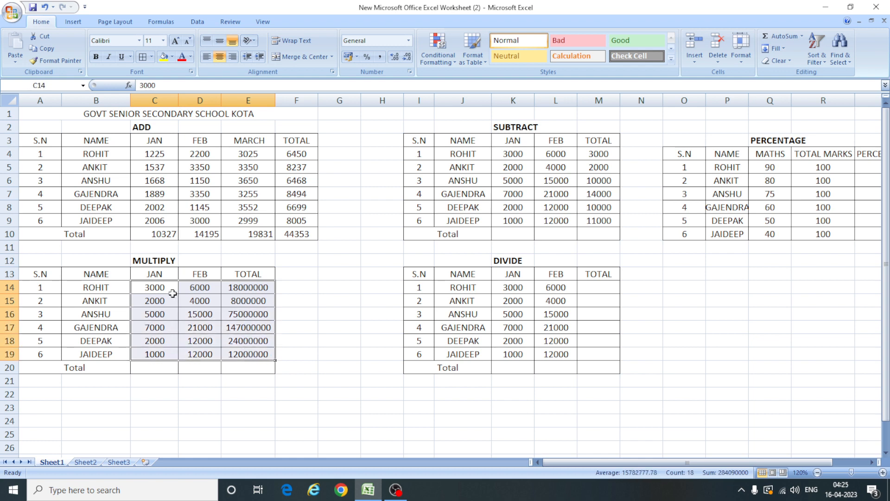
pyautogui.click(789, 39)
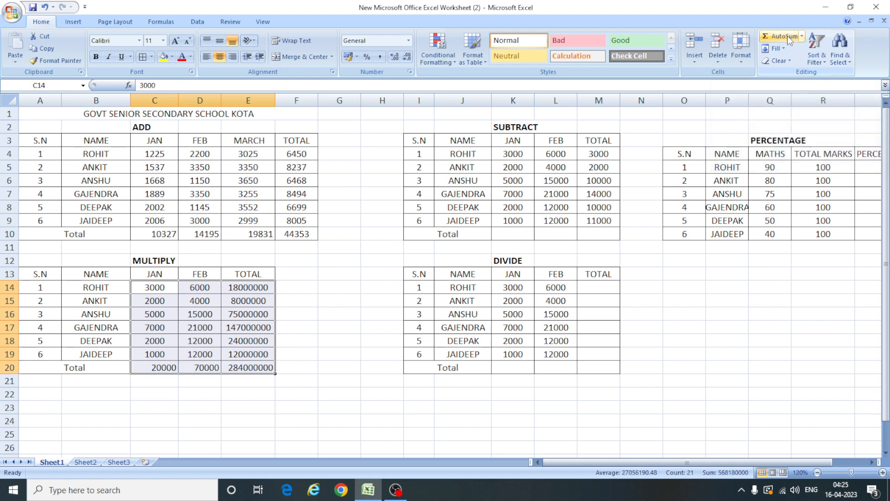
pyautogui.click(247, 394)
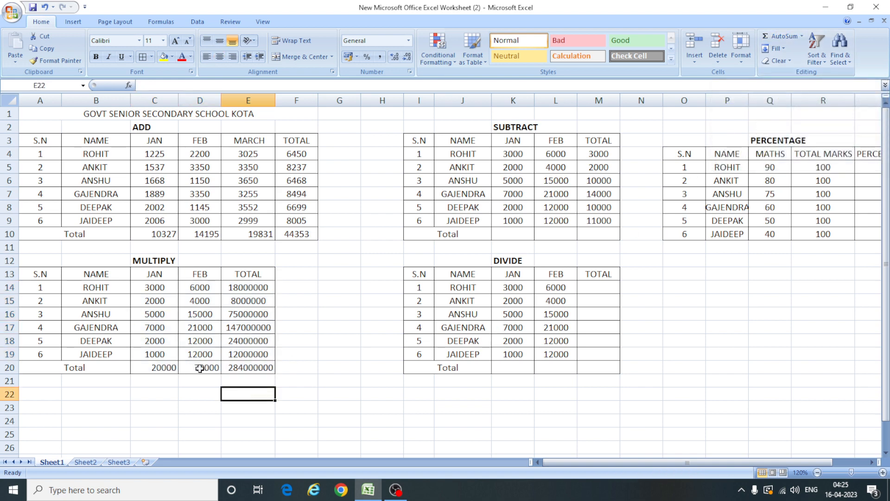
pyautogui.click(166, 371)
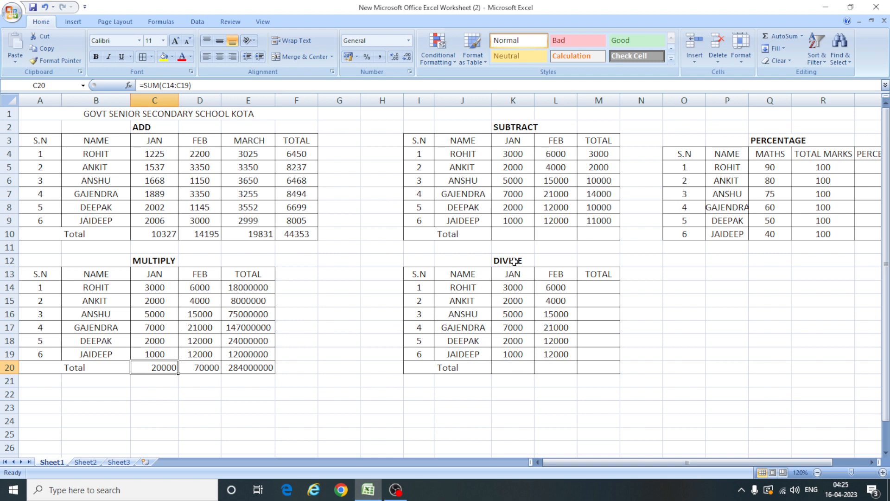
# Step: Enter the formula =L14/K14 in M14 to divide FEB by JAN for the first student in the DIVIDE table
pyautogui.click(514, 262)
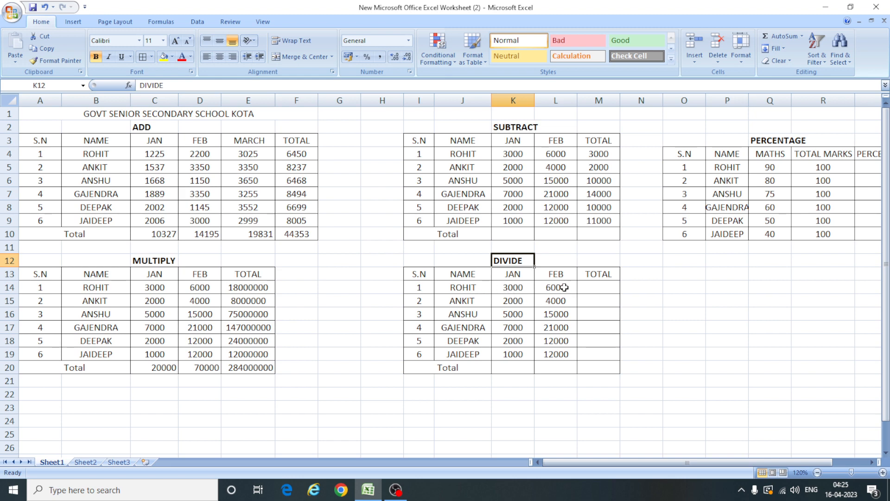
pyautogui.click(598, 290)
pyautogui.write('=')
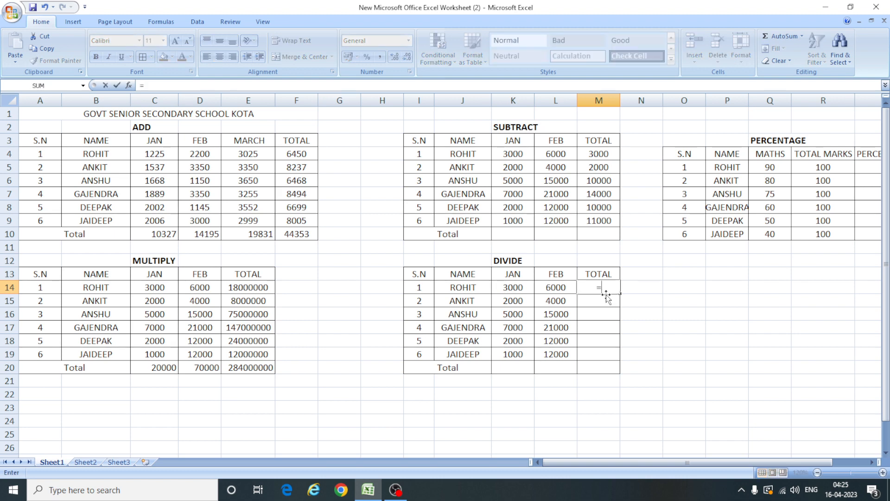
pyautogui.click(561, 287)
pyautogui.write('/')
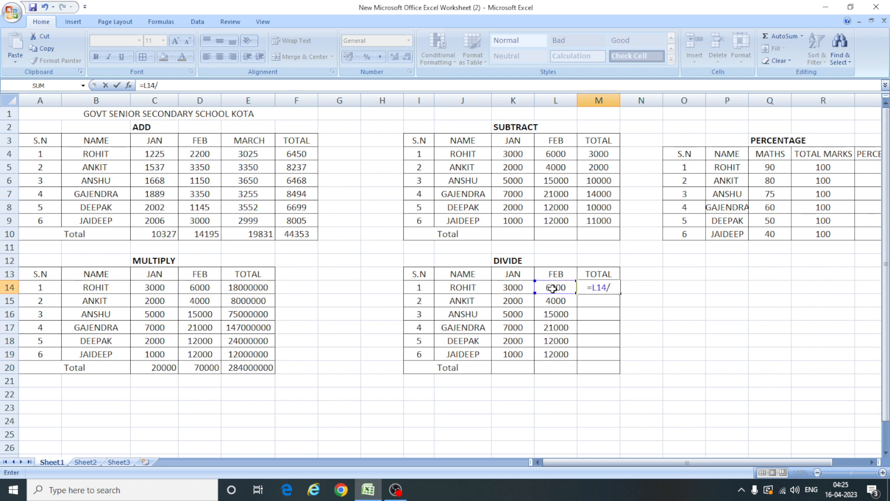
pyautogui.click(513, 289)
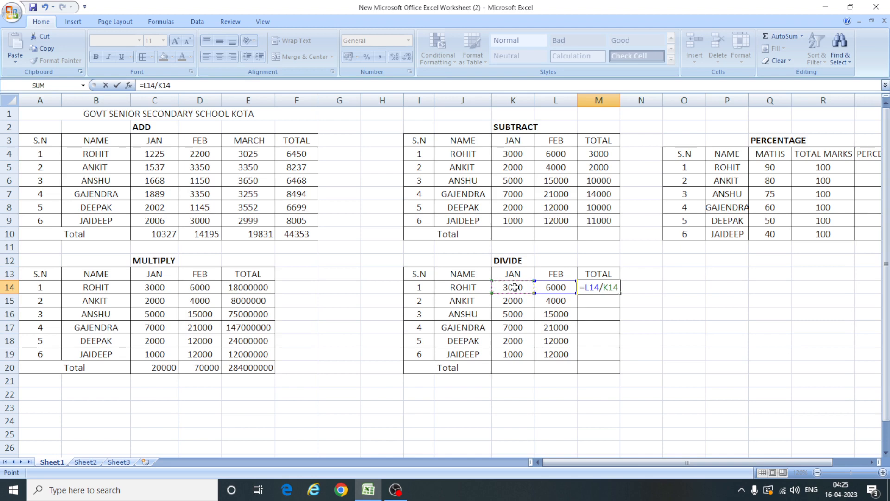
pyautogui.press('Return')
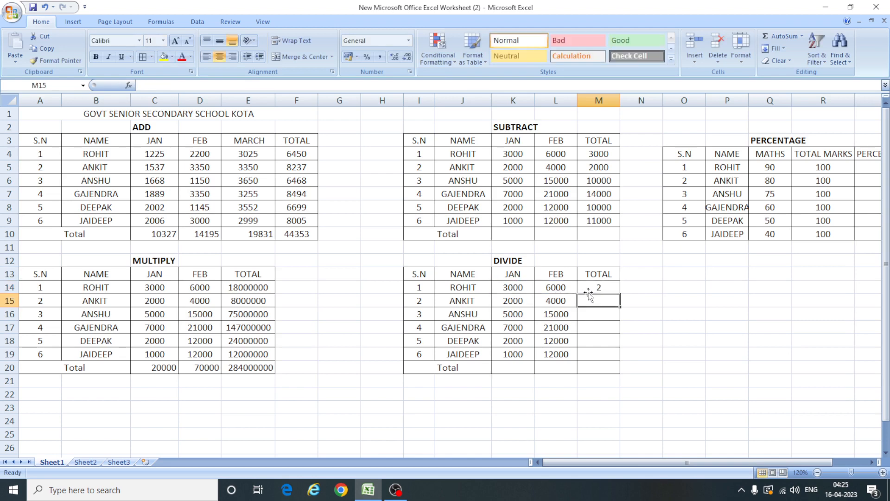
# Step: Check the first student's JAN and FEB values, and fill the M14 division formula down through M19
pyautogui.click(519, 289)
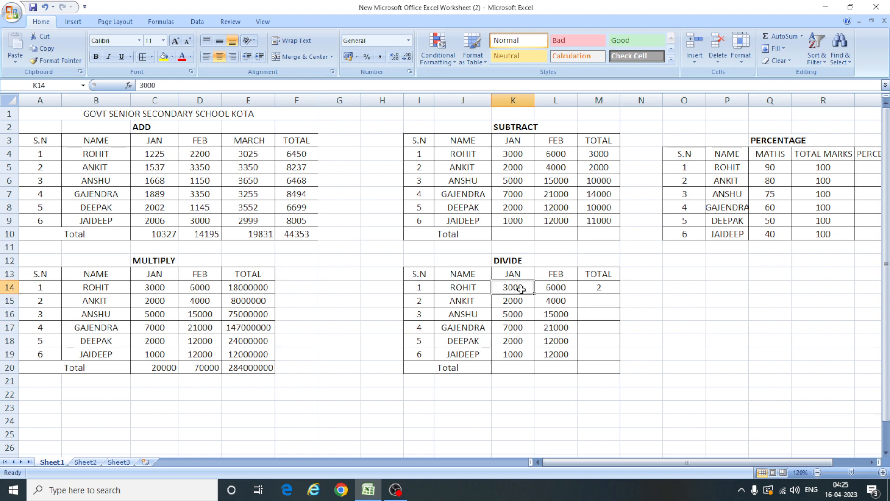
pyautogui.click(566, 288)
pyautogui.click(598, 286)
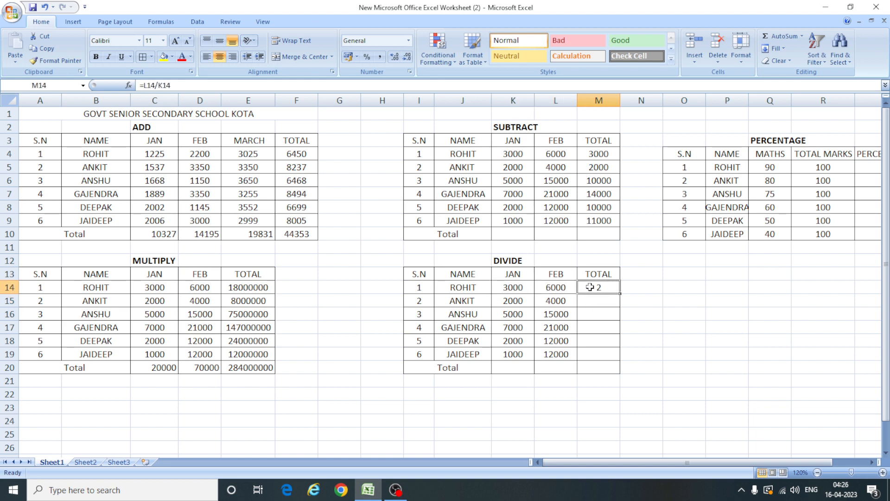
pyautogui.click(622, 295)
pyautogui.doubleClick(621, 294)
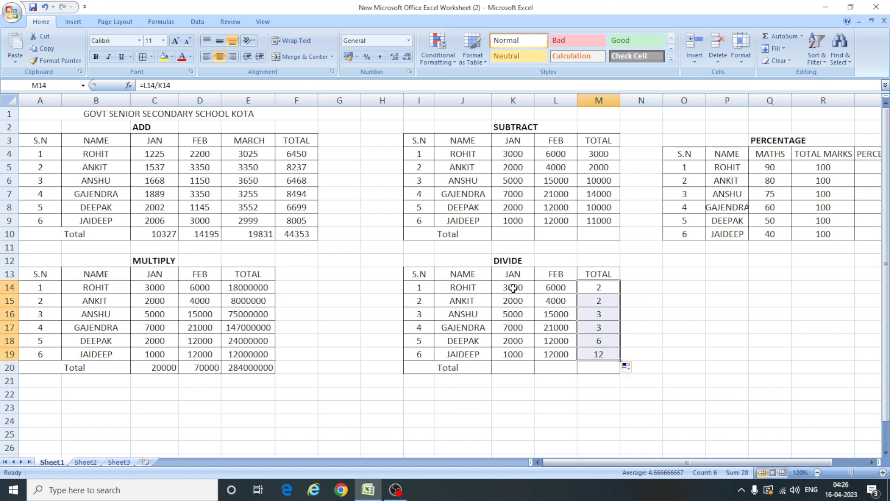
# Step: Change the first student's FEB value in L14 of the DIVIDE table to 7500
pyautogui.click(561, 291)
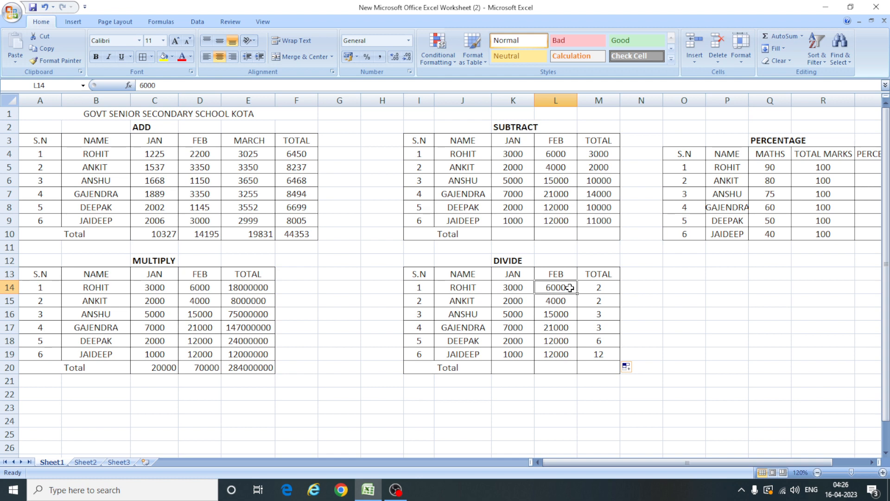
pyautogui.doubleClick(570, 287)
pyautogui.press('BackSpace')
pyautogui.press('BackSpace')
pyautogui.press('BackSpace')
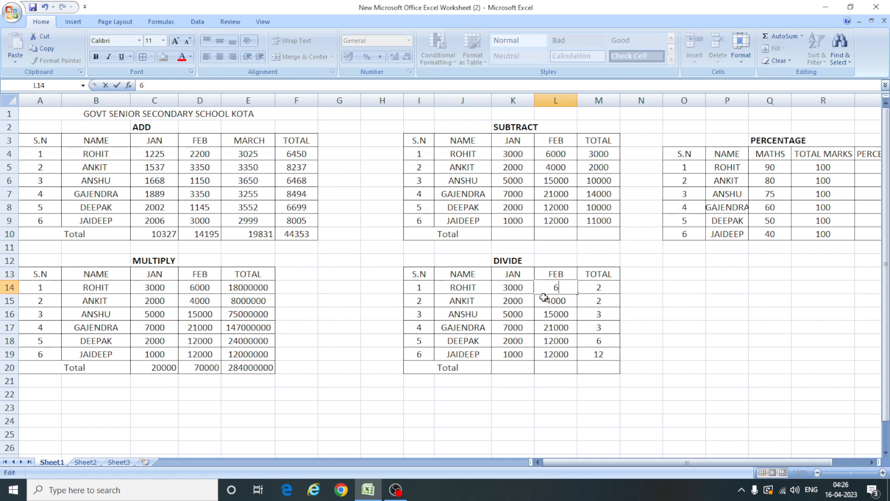
pyautogui.press('BackSpace')
pyautogui.write('7500')
pyautogui.press('Return')
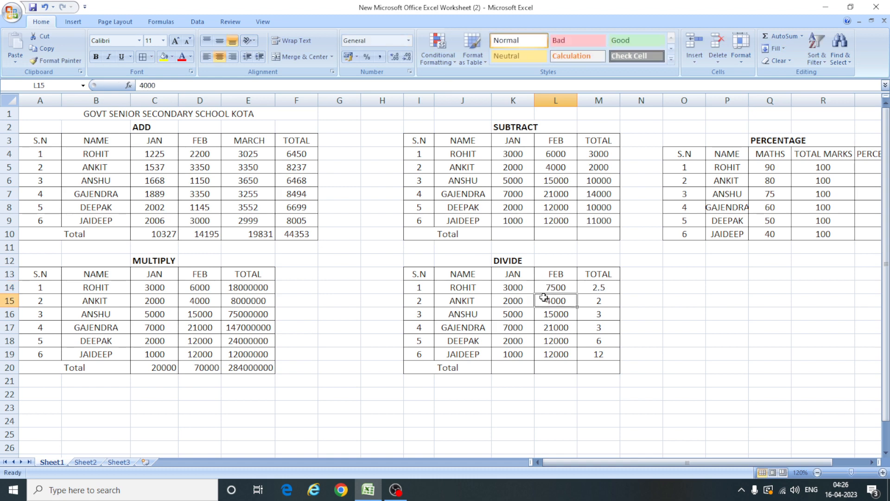
# Step: Change the first student's JAN value in K14 of the DIVIDE table to 4000
pyautogui.click(514, 285)
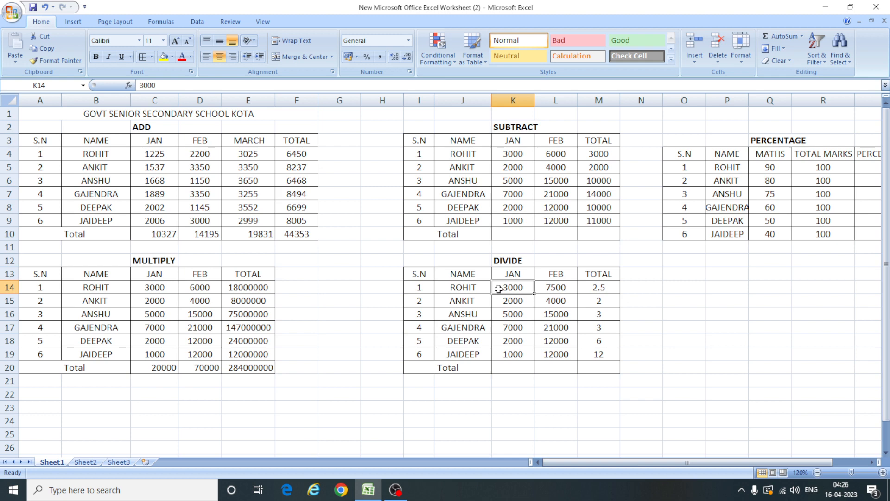
pyautogui.write('4000')
pyautogui.press('Return')
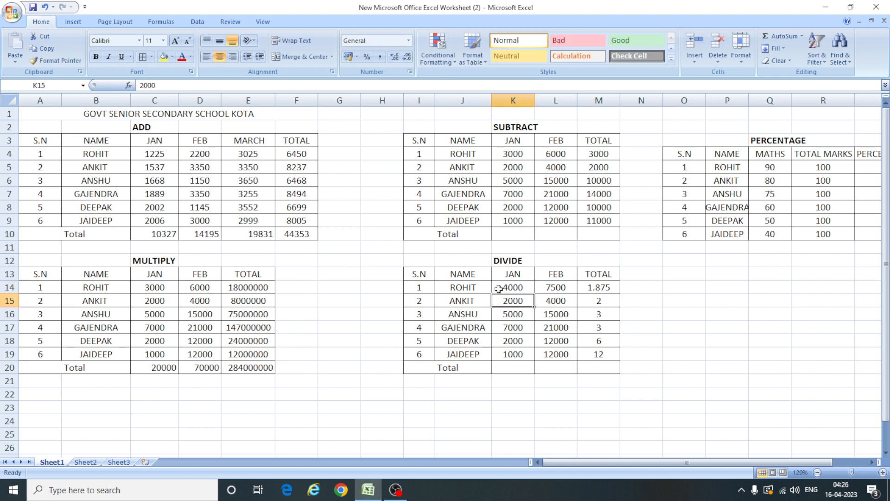
pyautogui.click(666, 340)
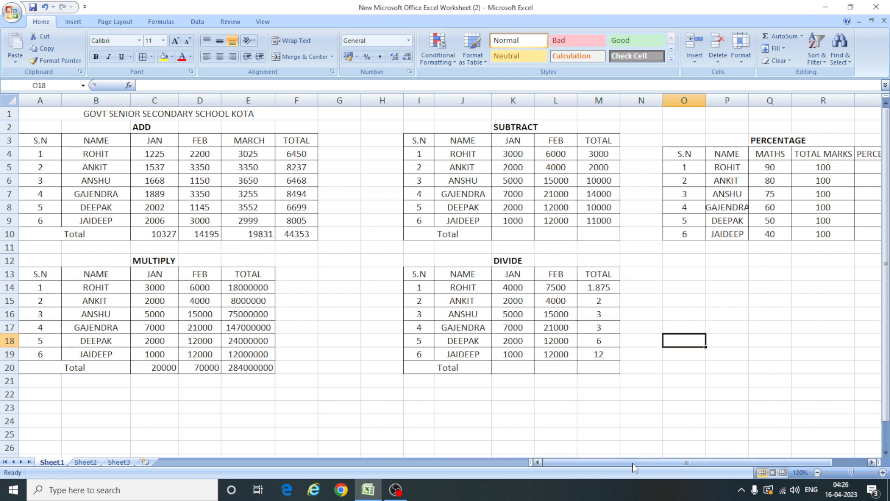
# Step: Apply the Percentage number format to the whole of column S, which holds the PERCENTAGE table's result cells
pyautogui.moveTo(634, 463); pyautogui.dragTo(713, 461)
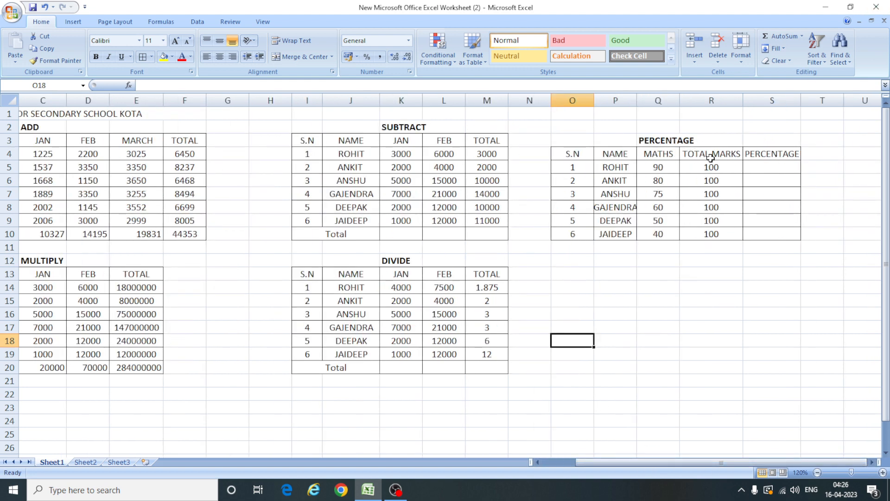
pyautogui.click(772, 172)
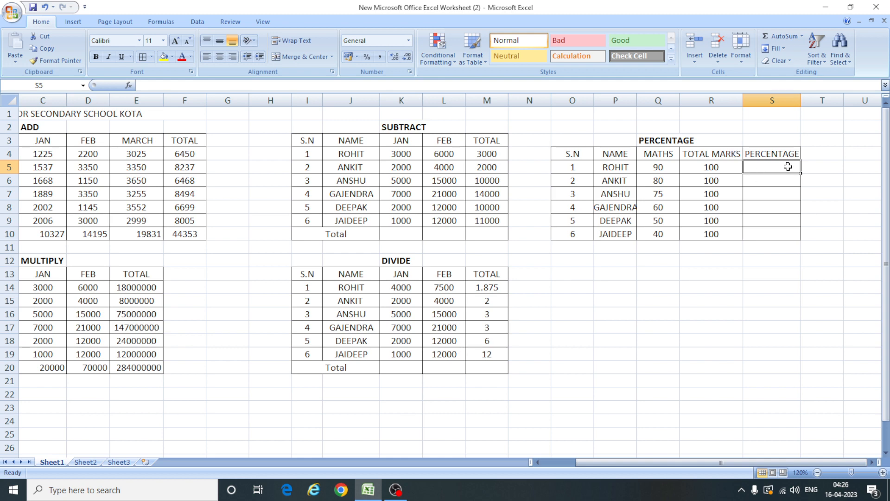
pyautogui.click(779, 100)
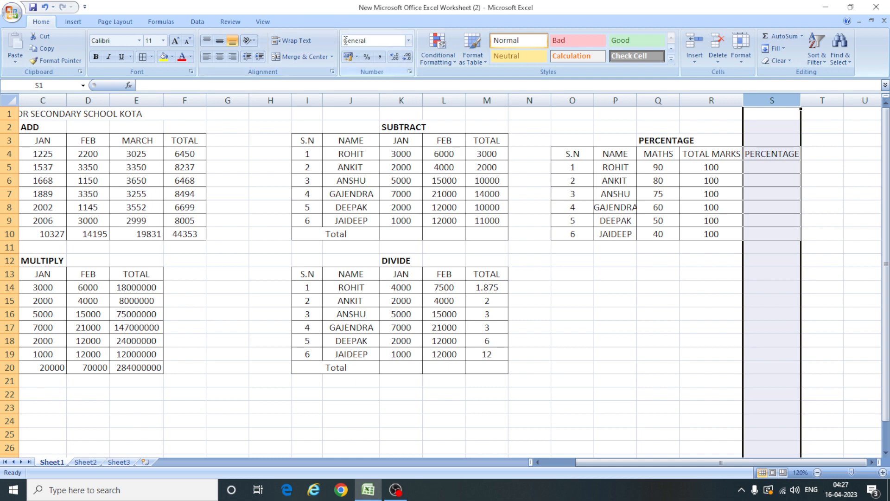
pyautogui.click(409, 42)
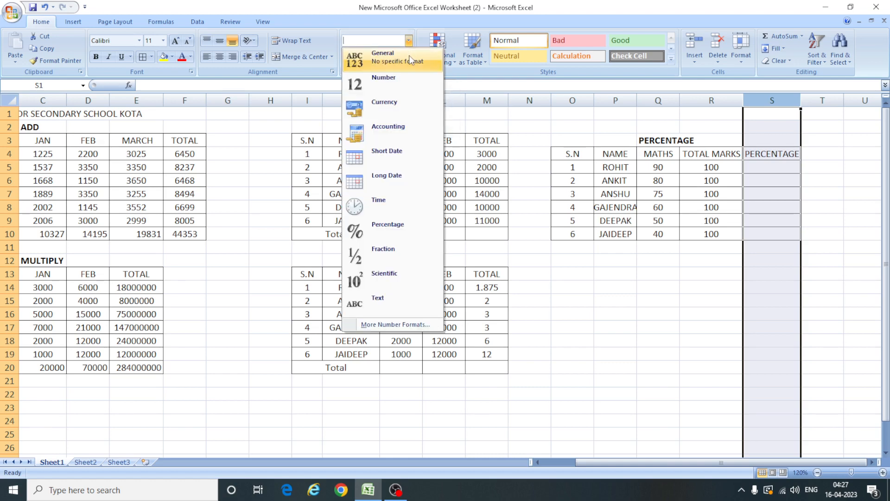
pyautogui.click(389, 229)
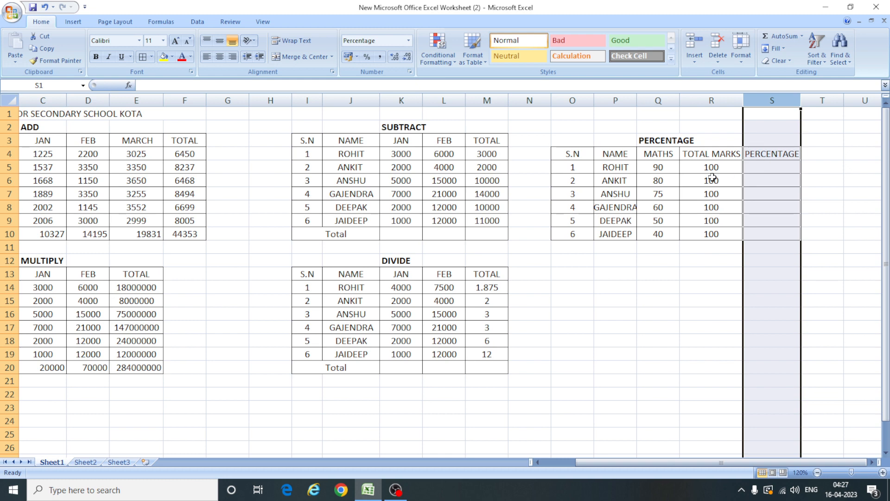
pyautogui.click(762, 170)
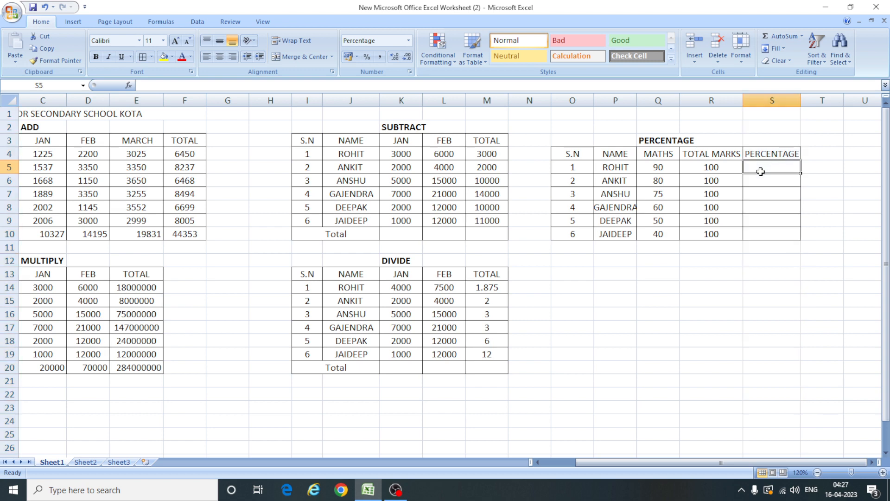
pyautogui.write('=')
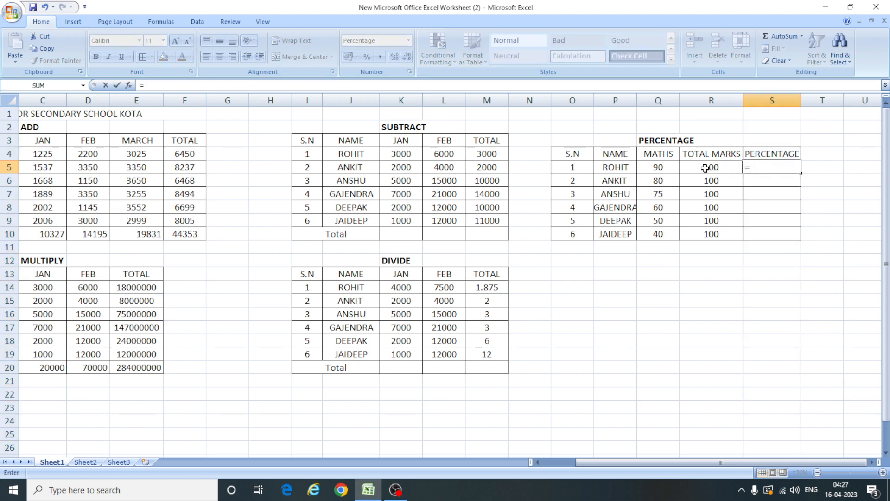
pyautogui.click(655, 169)
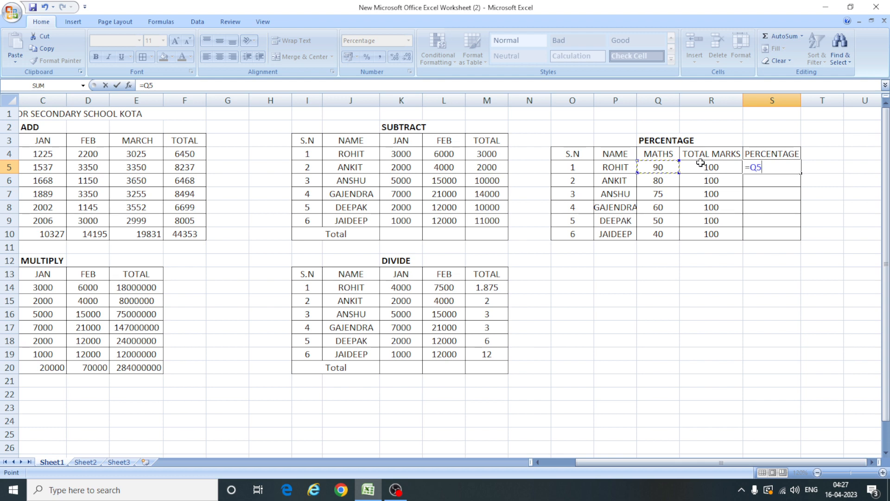
pyautogui.press('BackSpace')
pyautogui.press('BackSpace')
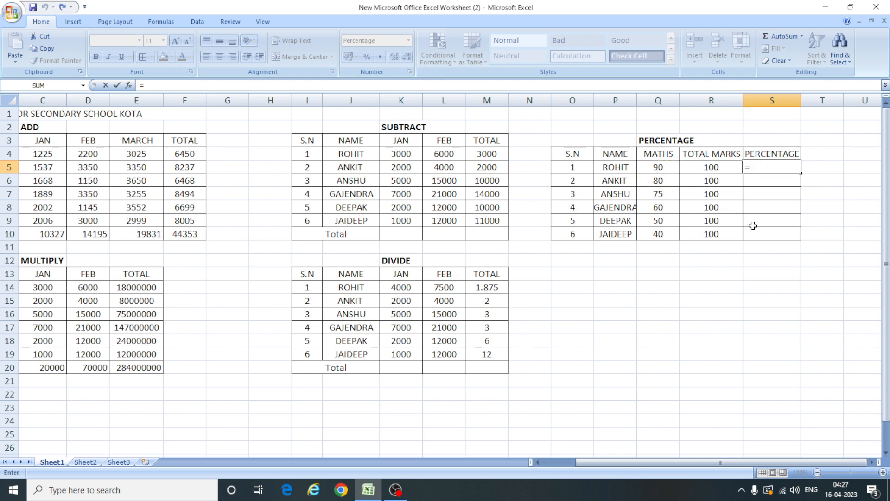
pyautogui.click(747, 278)
pyautogui.press('BackSpace')
pyautogui.press('BackSpace')
pyautogui.press('BackSpace')
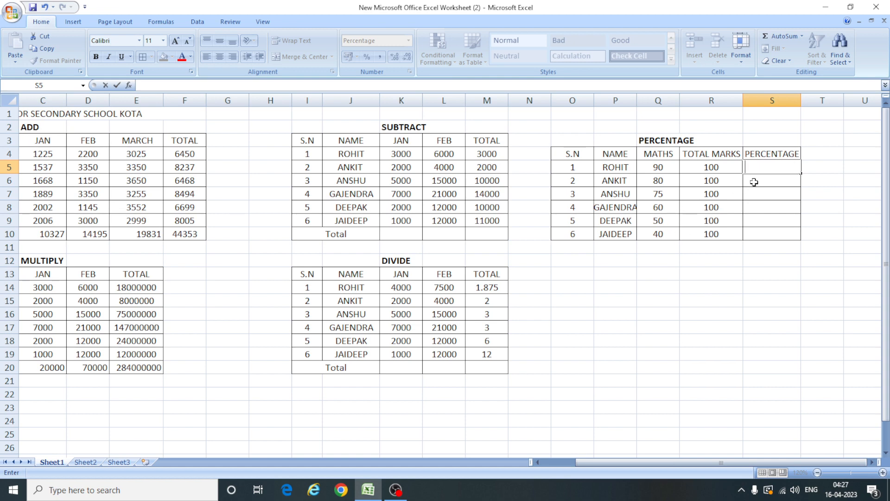
pyautogui.click(829, 211)
# Step: Enter =Q5/R5 in S5 to divide the first student's MATHS marks by the total marks
pyautogui.click(757, 168)
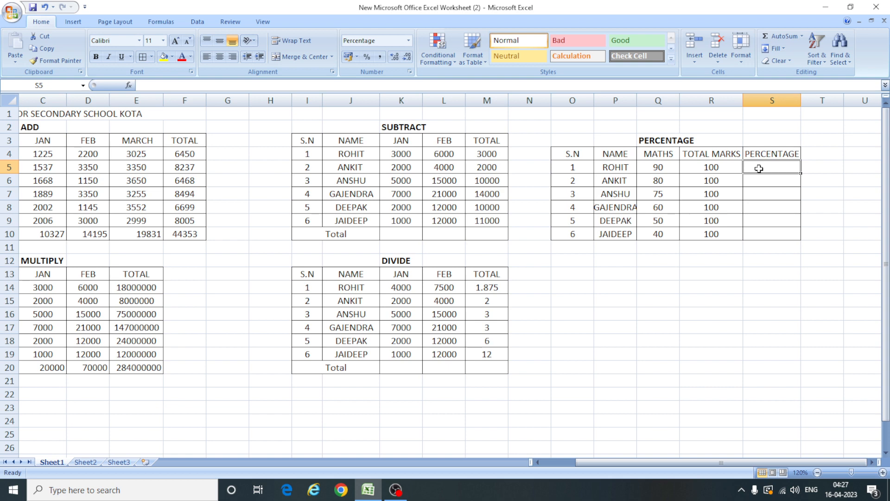
pyautogui.write('=')
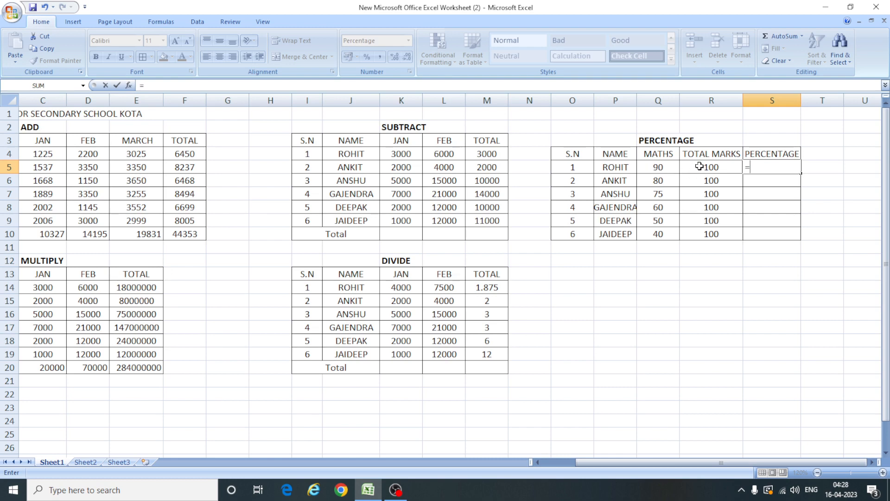
pyautogui.click(664, 167)
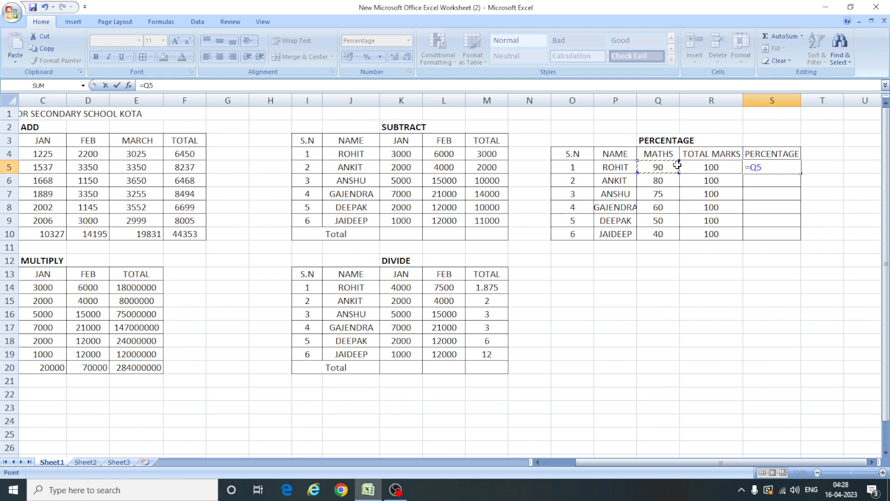
pyautogui.write('/')
pyautogui.click(715, 169)
pyautogui.press('Return')
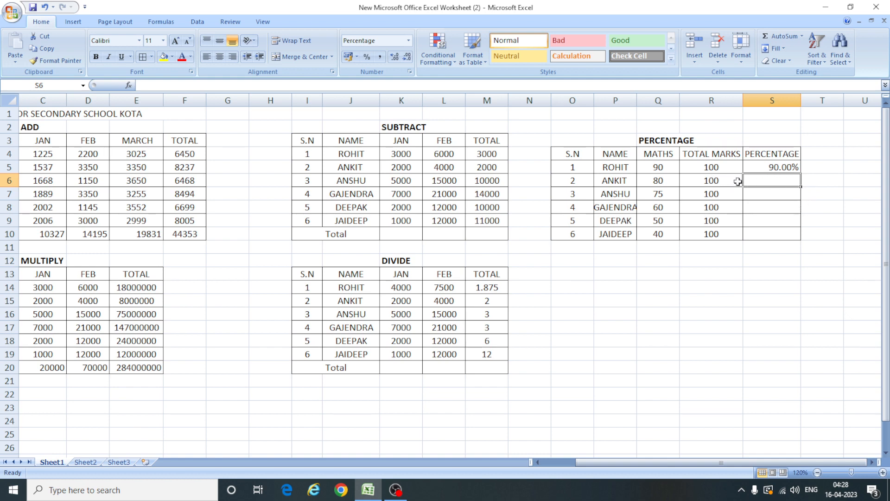
# Step: Fill the S5 percentage formula down through S10 for the remaining students
pyautogui.click(788, 167)
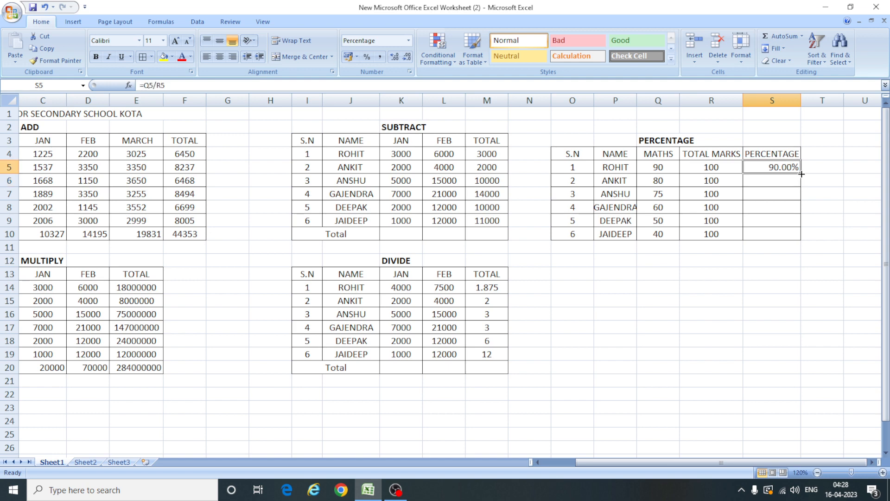
pyautogui.doubleClick(802, 173)
pyautogui.click(854, 193)
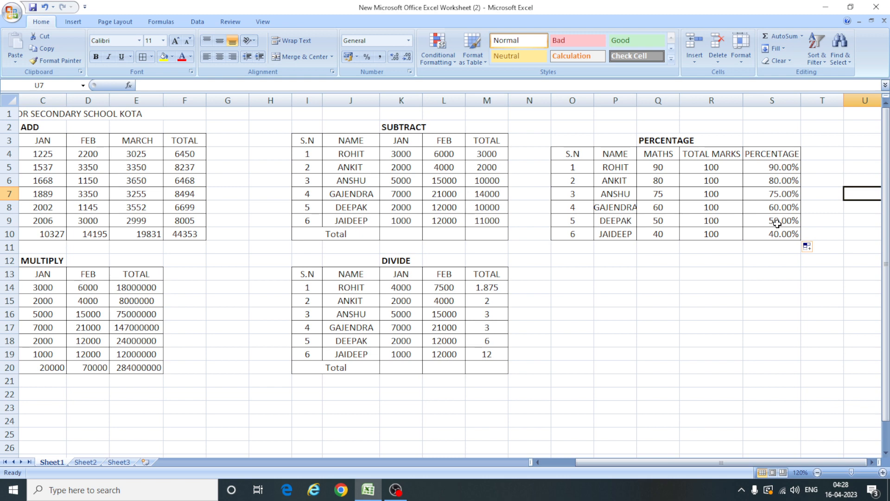
# Step: Clear the percentage results in S5:S10 and set the whole of column S to the General number format
pyautogui.click(773, 168)
pyautogui.moveTo(771, 181); pyautogui.dragTo(773, 234)
pyautogui.press('Delete')
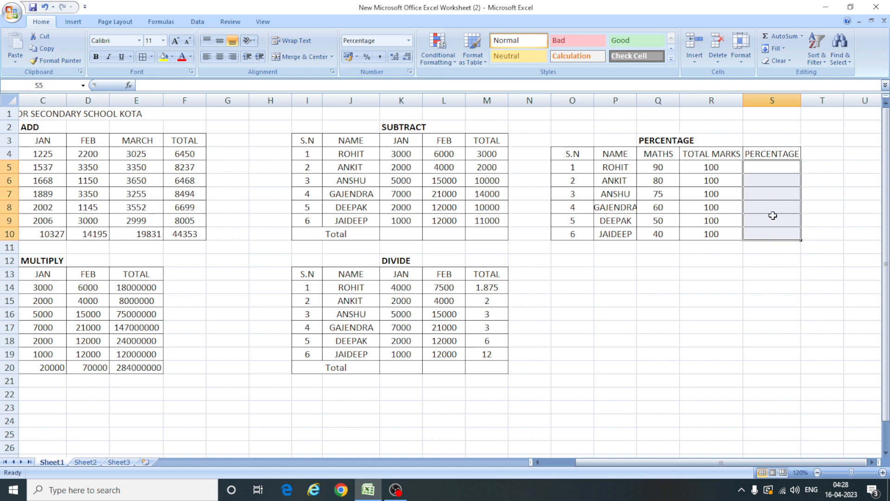
pyautogui.click(772, 100)
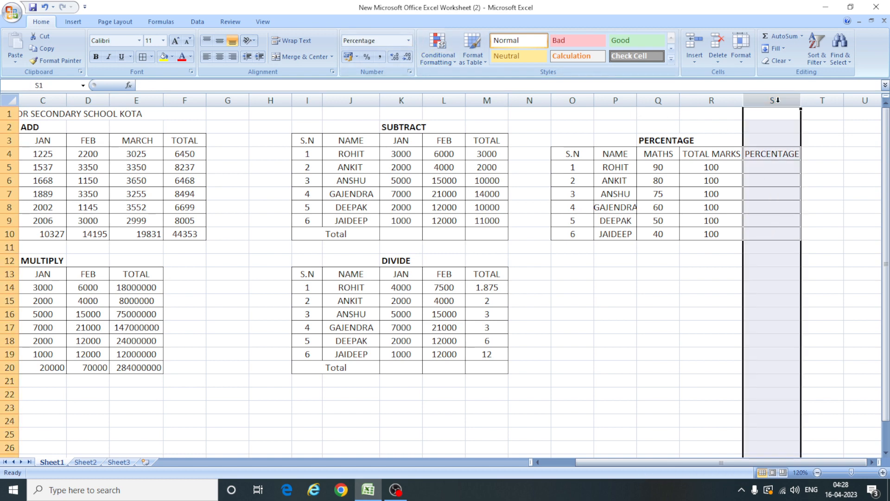
pyautogui.click(408, 41)
pyautogui.click(388, 55)
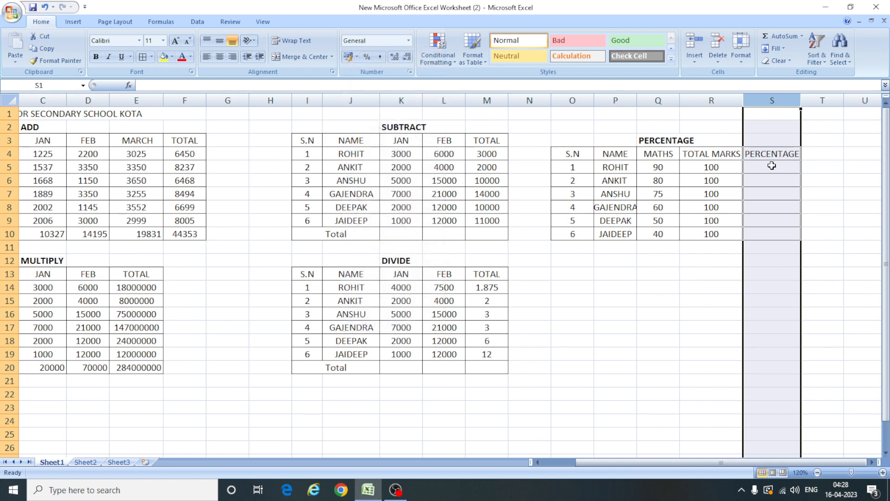
# Step: Enter =Q5/R5*100 in S5 to calculate the first student's percentage without percentage formatting
pyautogui.click(772, 167)
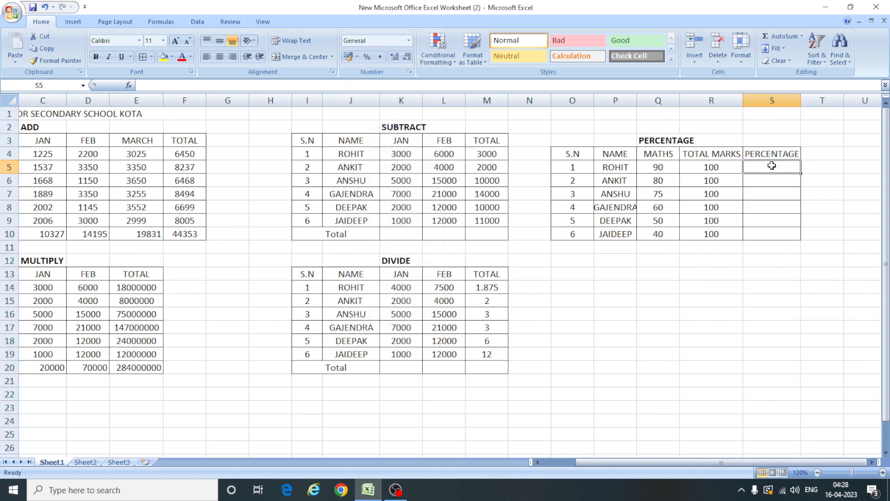
pyautogui.write('=')
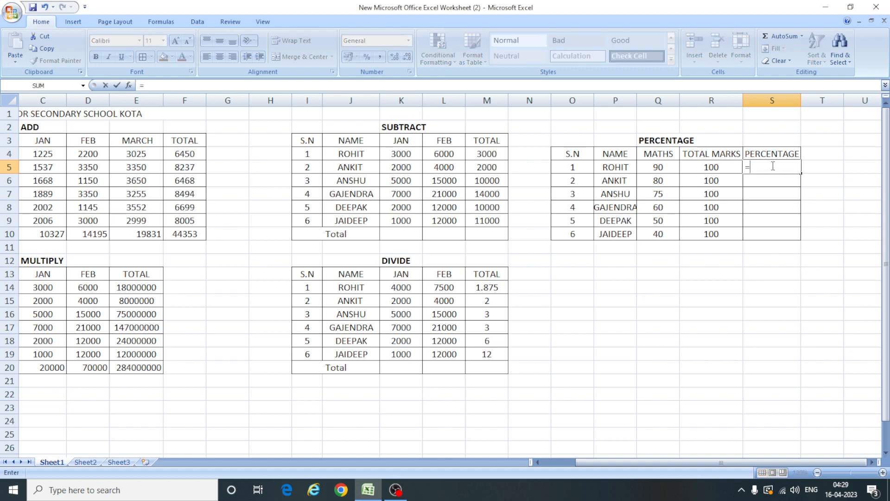
pyautogui.click(657, 167)
pyautogui.write('/')
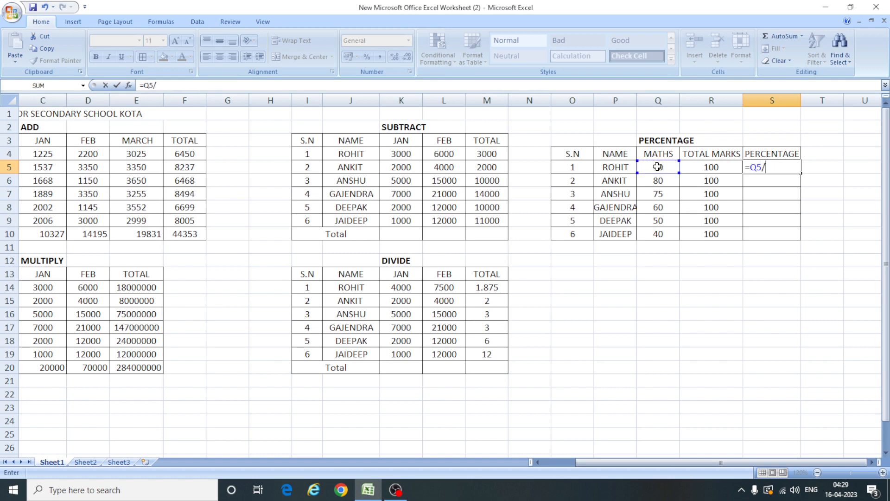
pyautogui.click(714, 168)
pyautogui.write('*100')
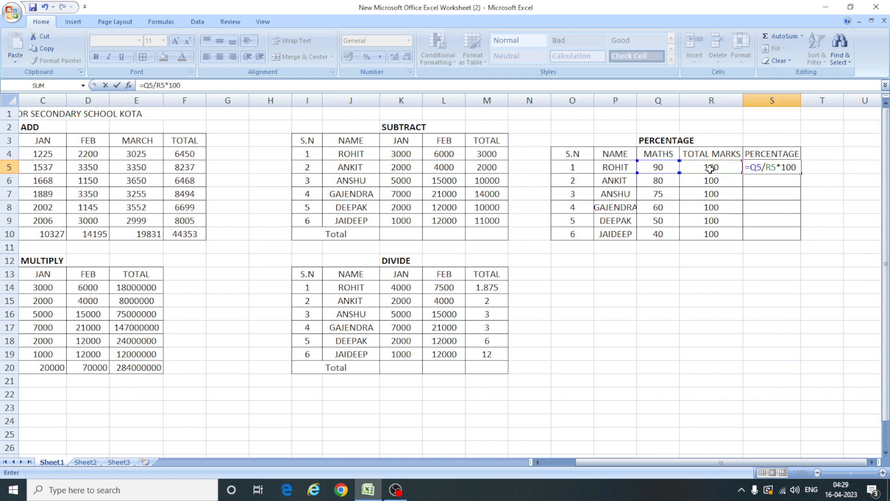
pyautogui.press('Return')
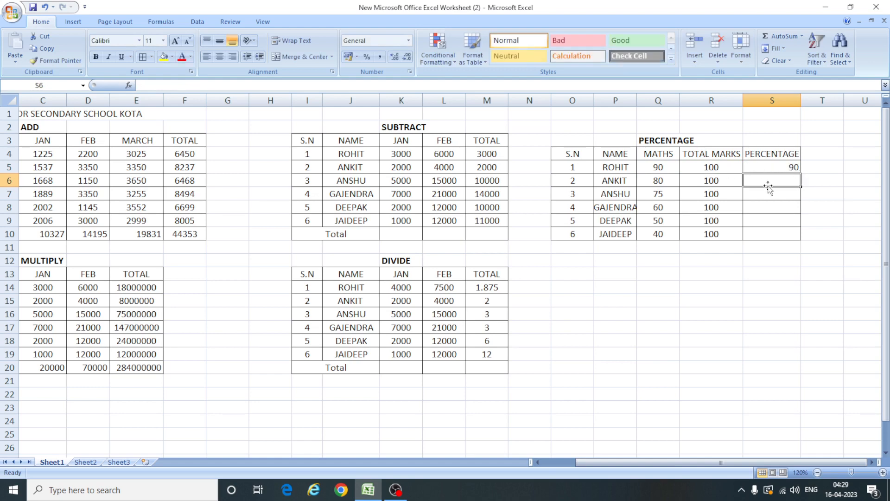
# Step: Clear the formula from S5 and apply the Percentage number format to the whole of column S
pyautogui.click(780, 167)
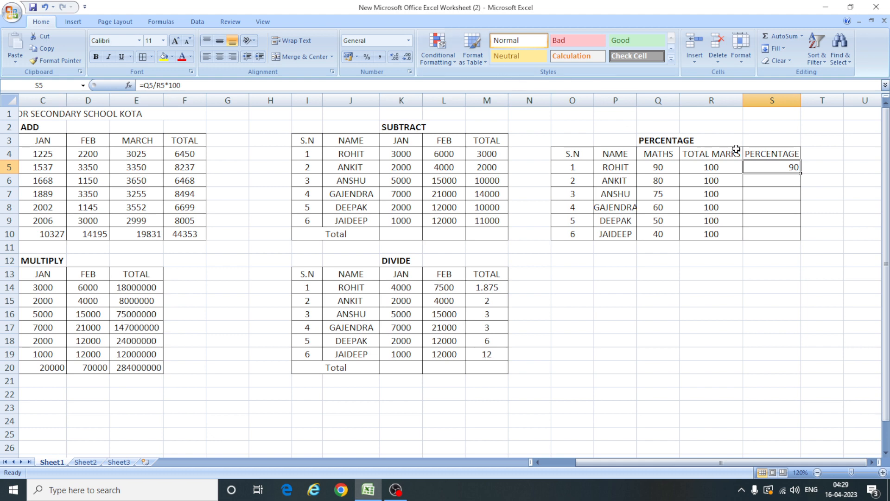
pyautogui.press('Delete')
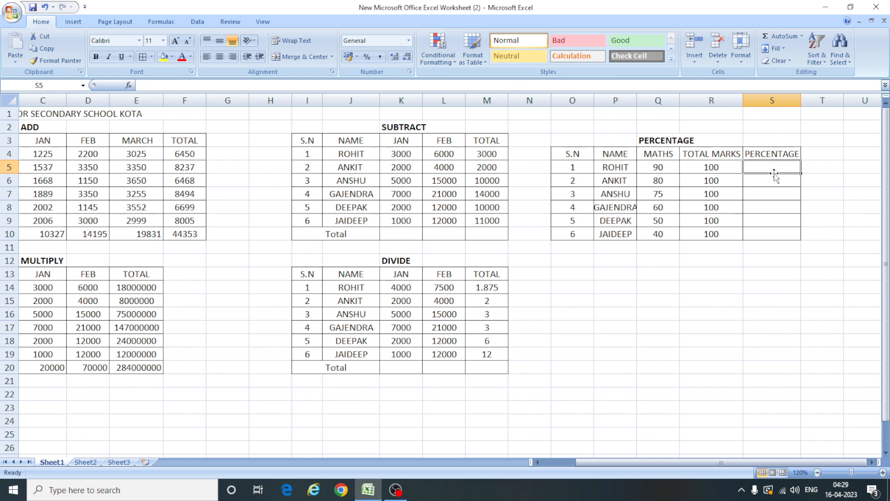
pyautogui.click(767, 99)
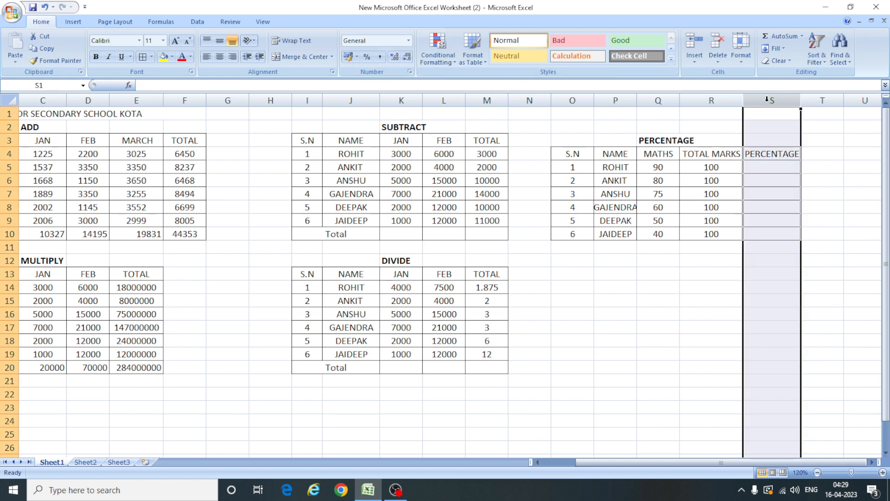
pyautogui.click(409, 41)
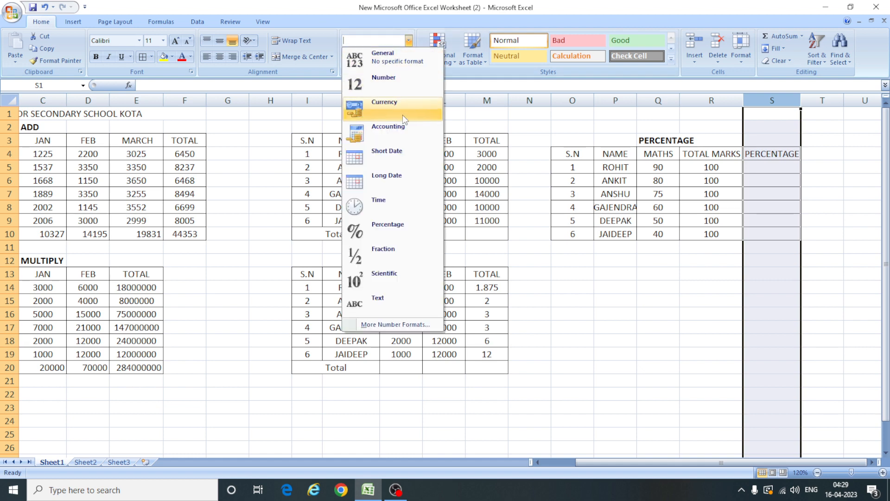
pyautogui.click(385, 227)
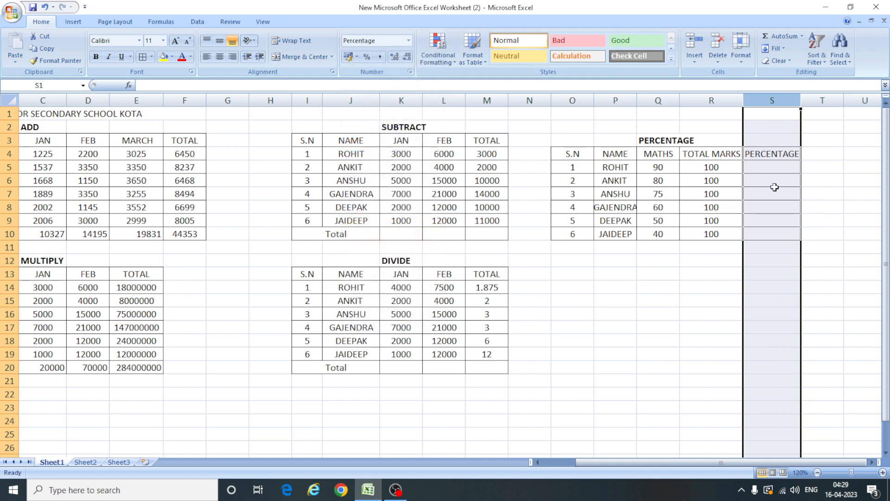
# Step: Calculate the first student's percentage in S5 of the PERCENTAGE table with the formula =Q5/R5
pyautogui.click(759, 166)
pyautogui.write('=')
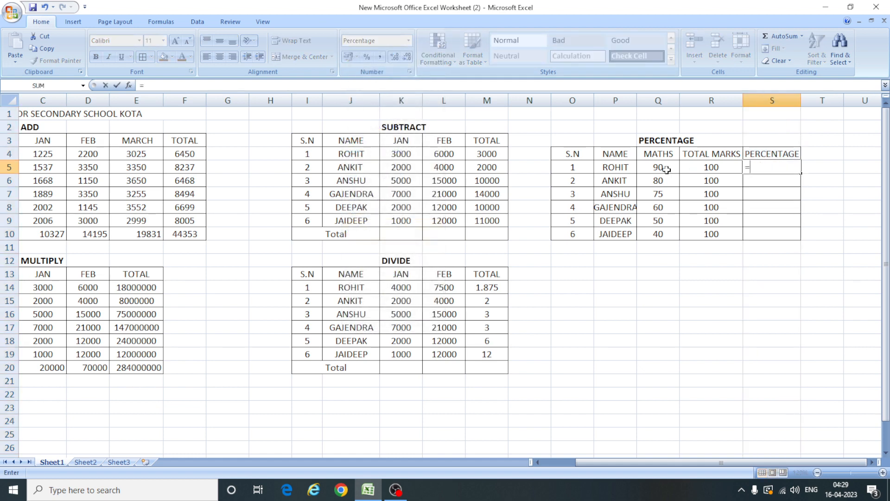
pyautogui.click(658, 168)
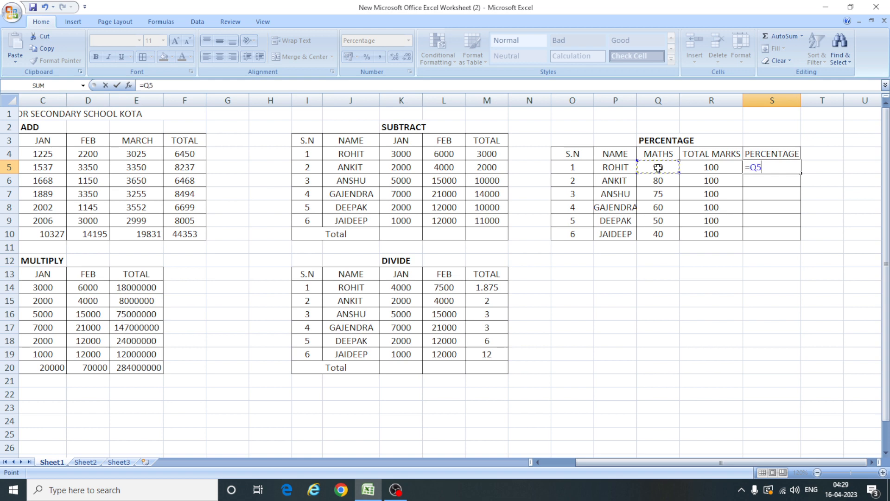
pyautogui.write('/')
pyautogui.click(714, 167)
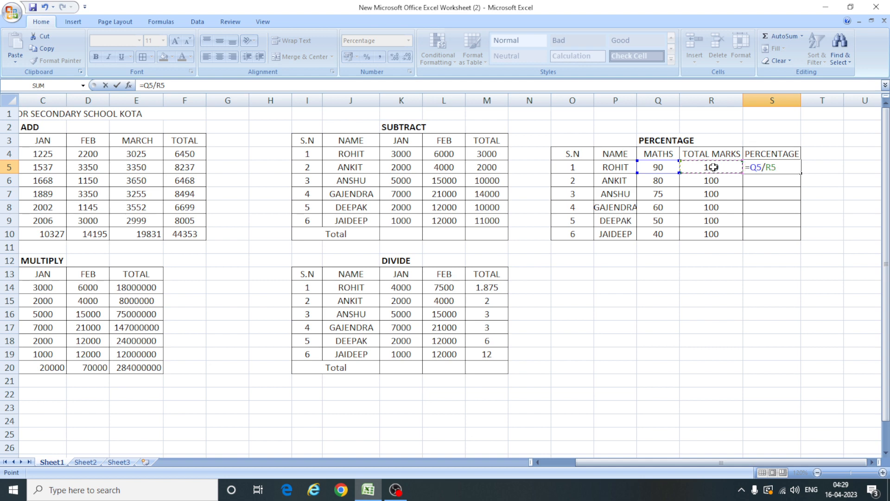
pyautogui.press('Return')
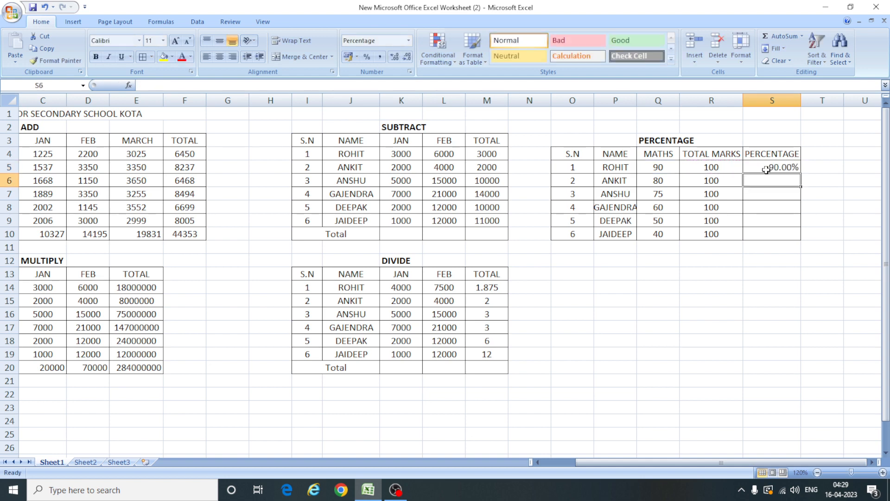
# Step: Fill the =Q5/R5 formula from S5 down through S10 to complete the PERCENTAGE column
pyautogui.click(784, 168)
pyautogui.doubleClick(801, 174)
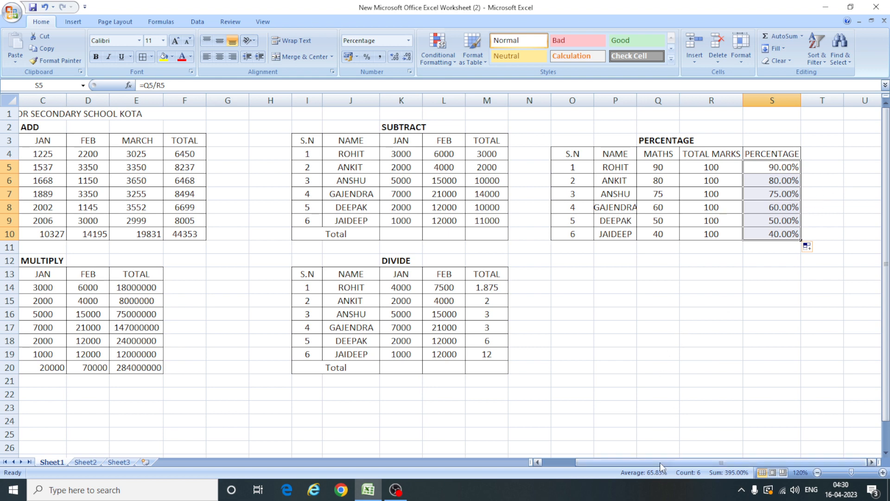
pyautogui.moveTo(660, 463)
pyautogui.mouseDown()
pyautogui.moveTo(630, 463)
pyautogui.moveTo(653, 461)
pyautogui.mouseUp()
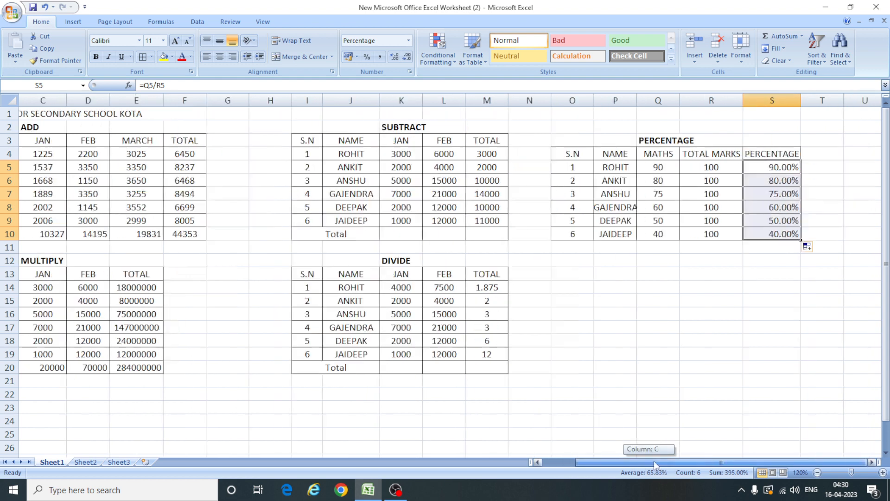
pyautogui.click(652, 385)
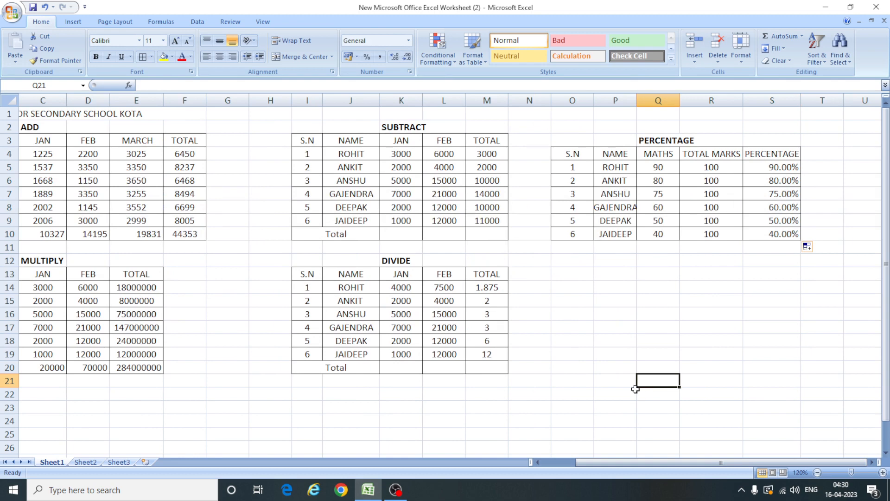